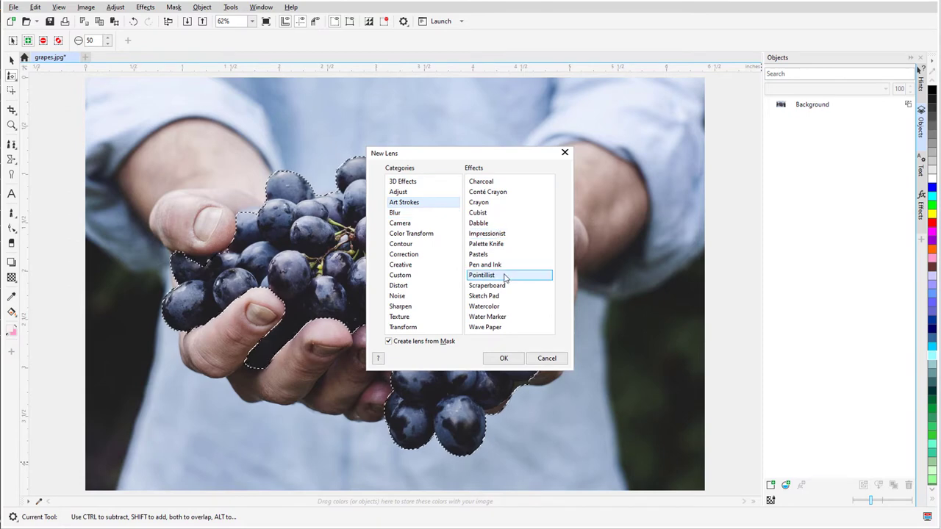
Create a Pointillist lens from the mask around the grapes, accepting the effect's settings.
left_click(504, 358)
left_click_drag(550, 221, 688, 225)
key("Return")
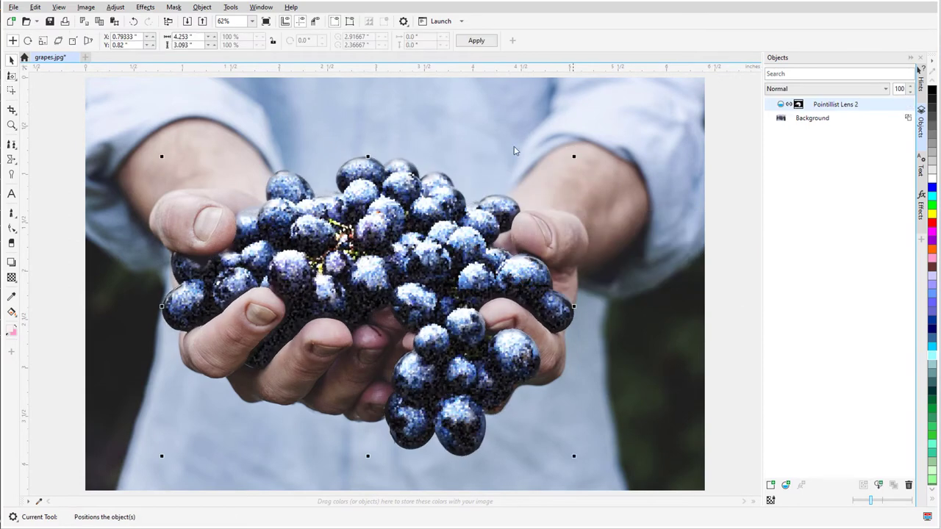
Load the Pointillist lens's clip mask as the active mask around the grapes.
left_click(173, 6)
mouse_move(245, 69)
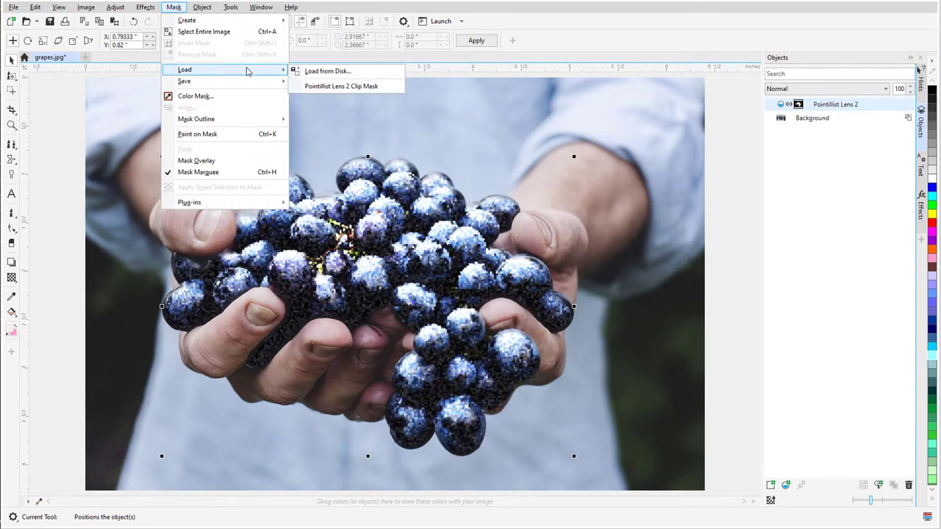
left_click(382, 89)
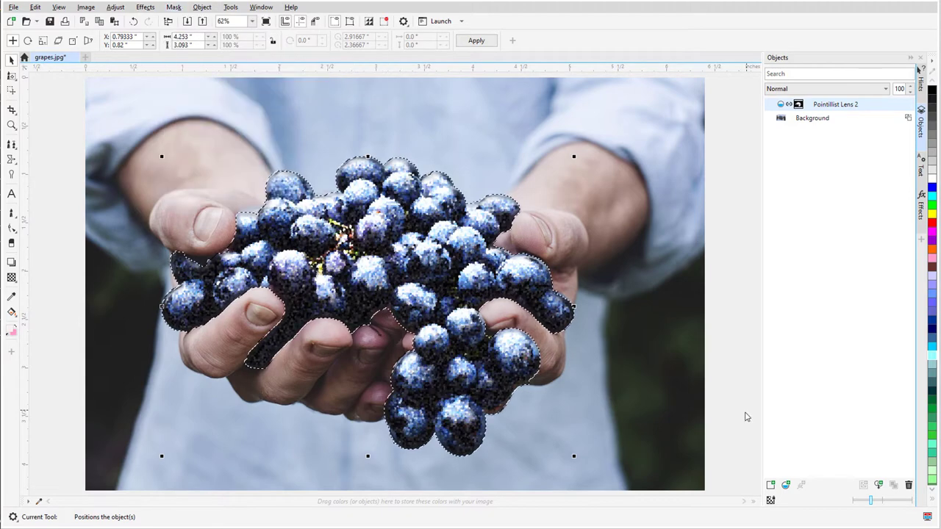
Add a Wet Paint lens from the mask with wetness 45 and percent 100.
left_click(786, 485)
left_click(423, 286)
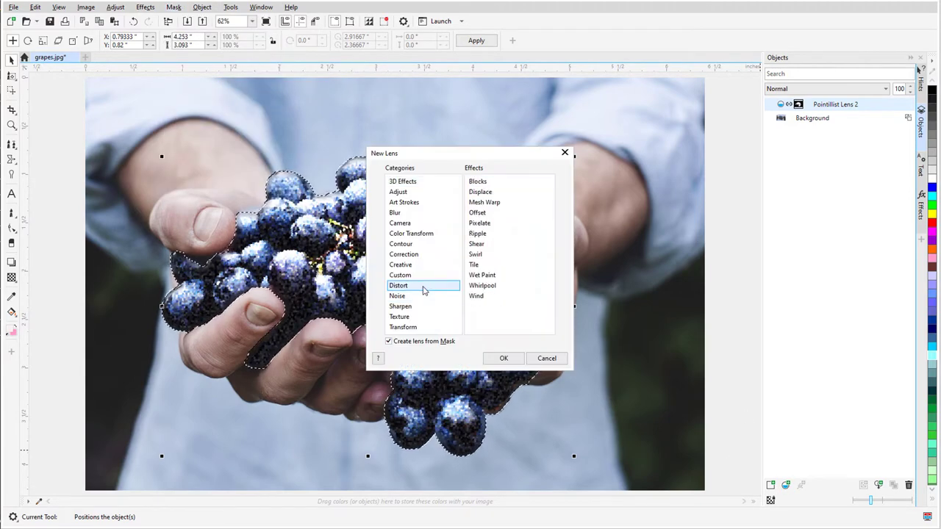
left_click(487, 274)
left_click(504, 358)
left_click_drag(505, 227, 659, 204)
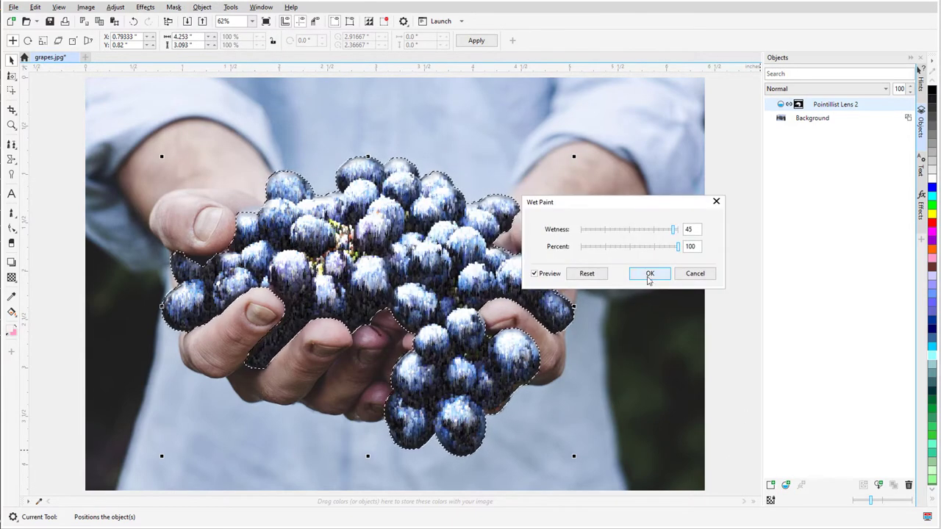
left_click(650, 268)
Load the lens clip mask again and invert it so that everything except the grapes is masked.
left_click(175, 8)
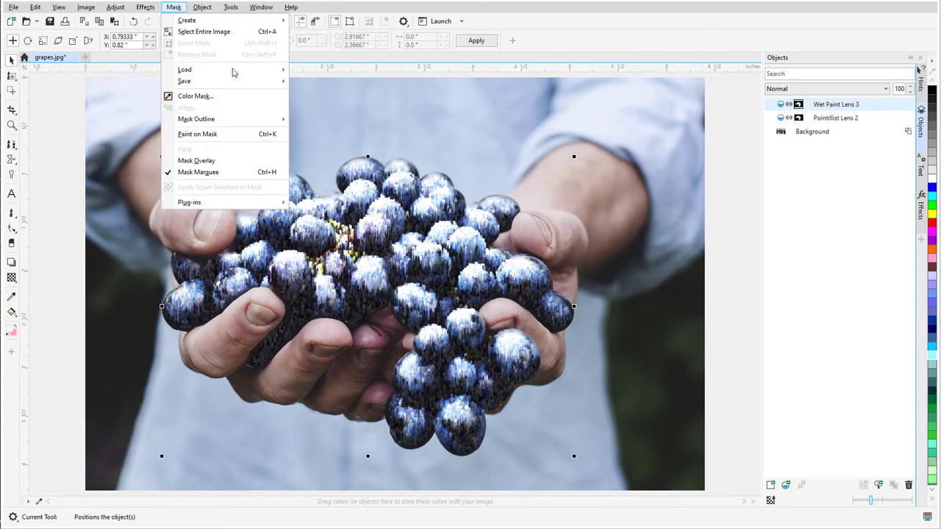
mouse_move(233, 71)
left_click(383, 90)
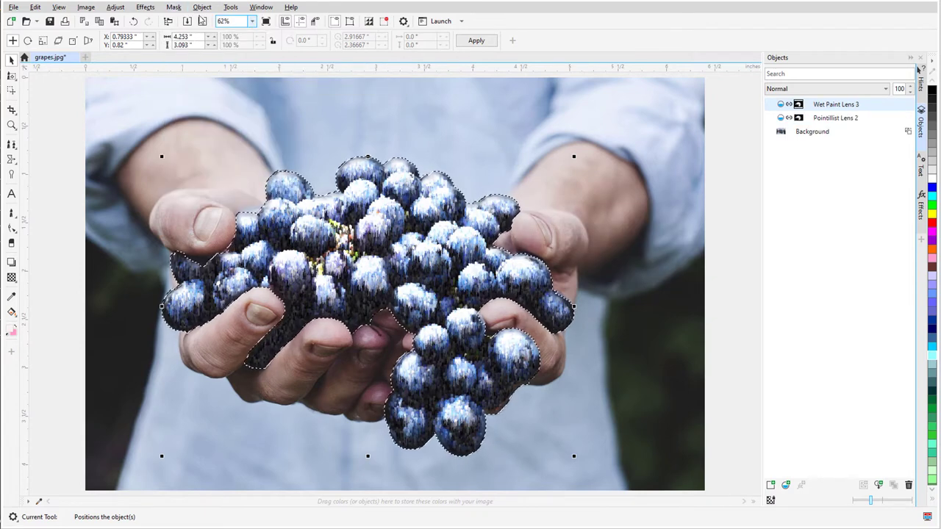
left_click(173, 8)
left_click(226, 46)
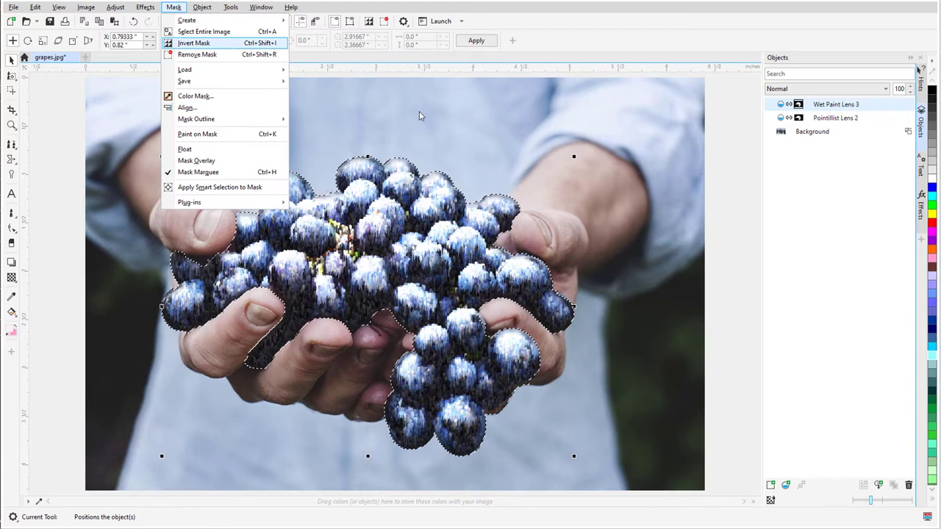
Create a Sepia Toning lens from the inverted mask and adjust its toning.
left_click(785, 485)
left_click(401, 223)
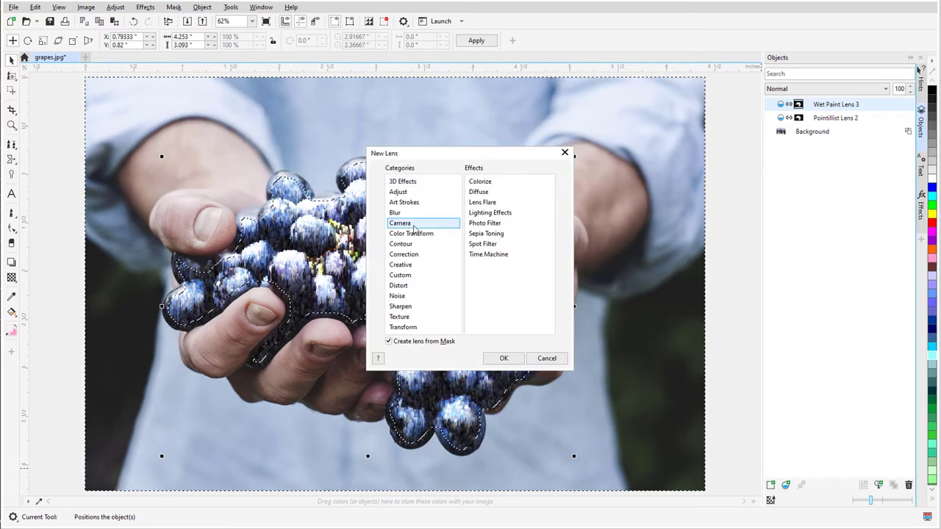
left_click(485, 233)
left_click(505, 359)
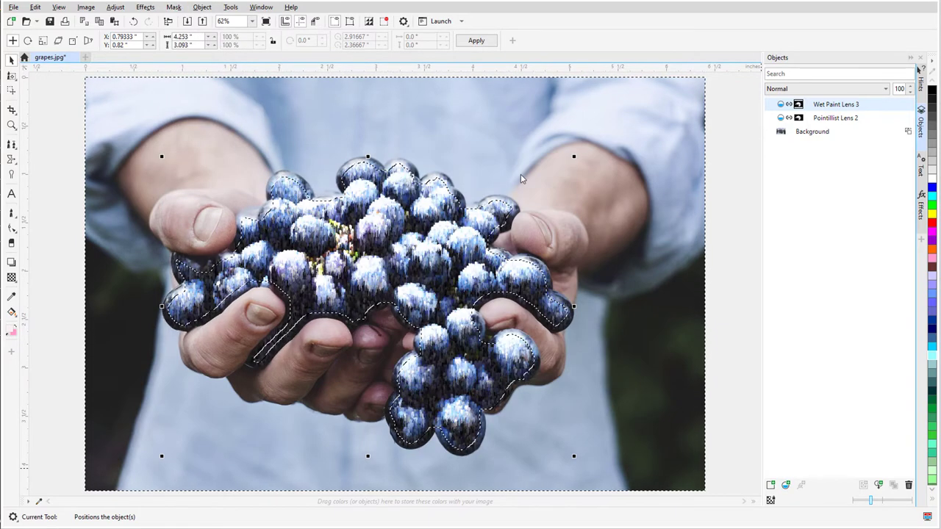
left_click_drag(659, 244, 726, 234)
left_click(734, 287)
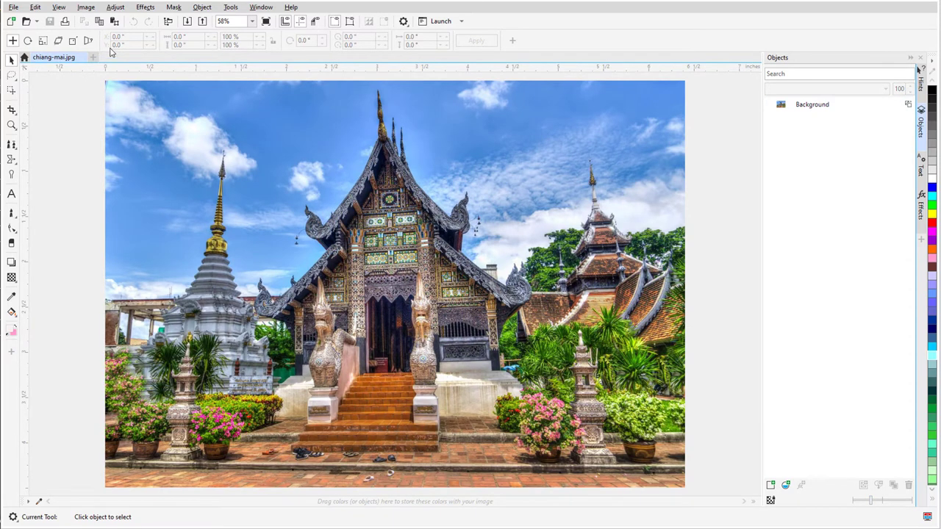
Apply the Sketch Pad effect directly to the temple photo with the Color pencil type, pressure 24 and outline 79.
left_click(145, 7)
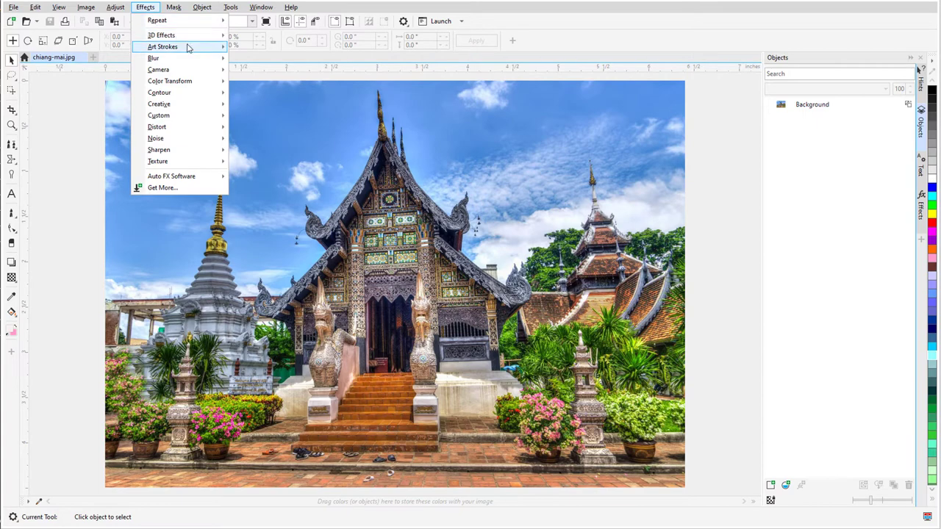
mouse_move(188, 48)
left_click(261, 162)
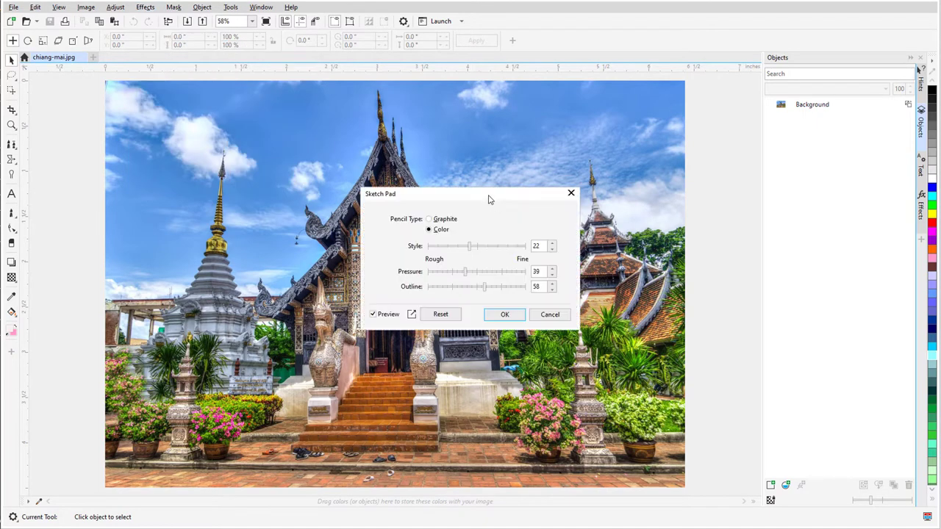
left_click_drag(490, 199, 625, 188)
left_click_drag(601, 260, 585, 260)
left_click(639, 275)
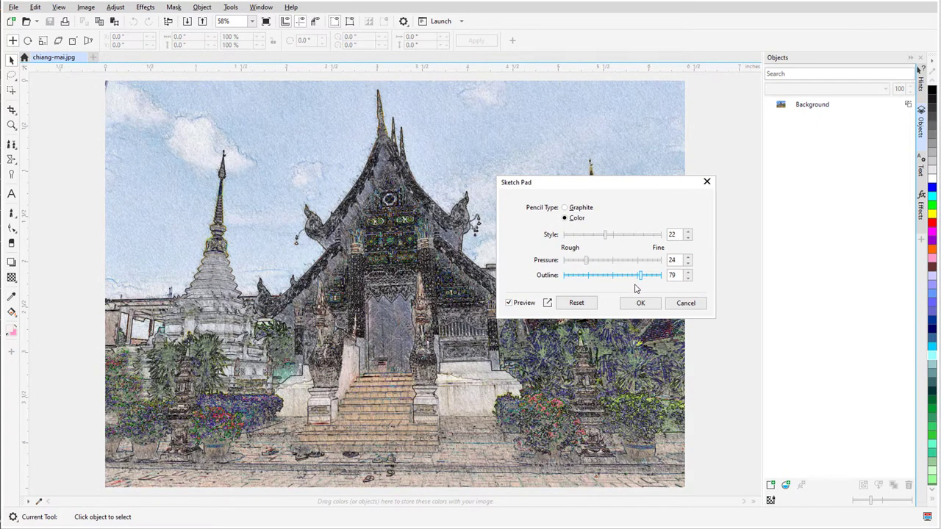
left_click(638, 302)
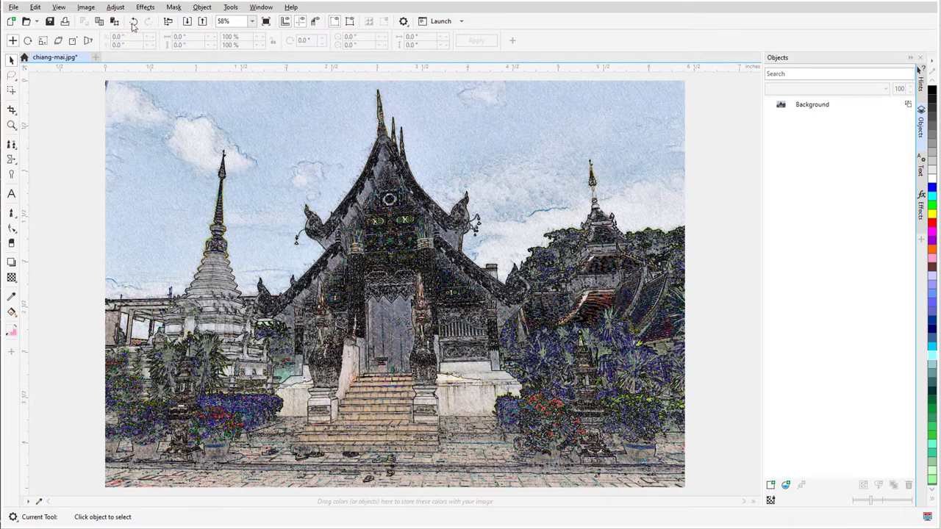
Apply a Hue/Saturation/Lightness adjustment to the image with the Cyan channel's hue set to 22.
left_click(115, 7)
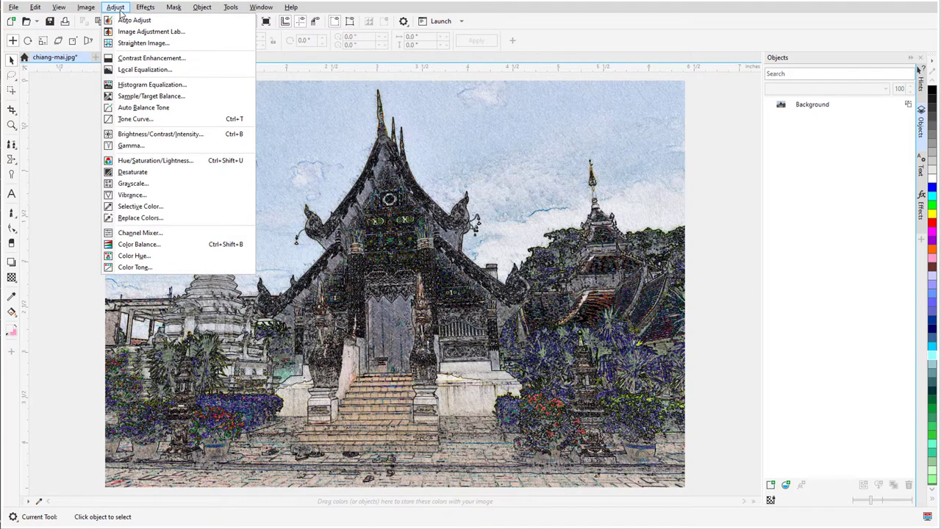
left_click(155, 160)
left_click_drag(445, 171, 601, 183)
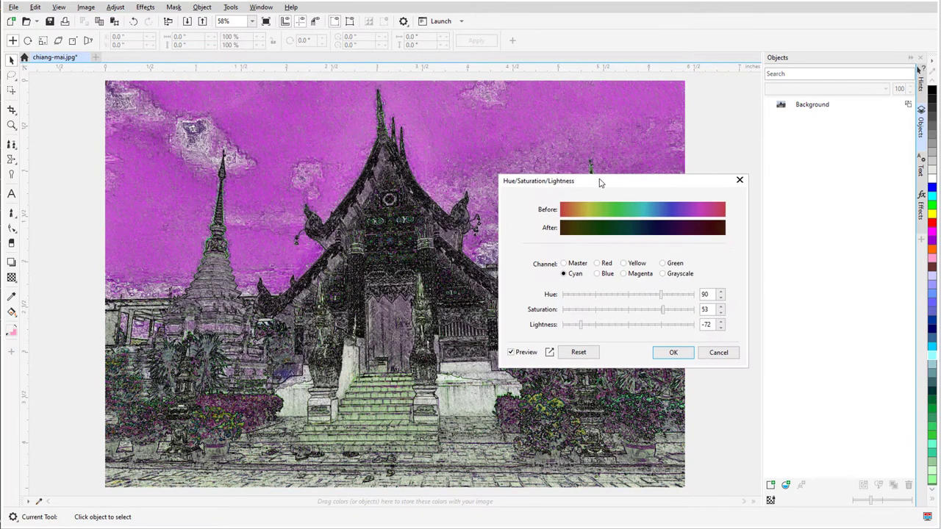
left_click(636, 294)
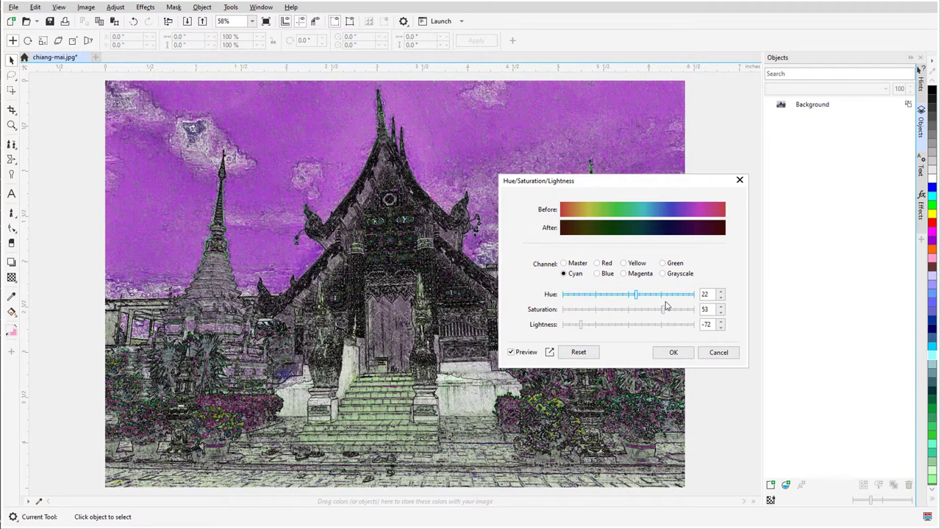
left_click(673, 352)
Undo the Hue/Saturation/Lightness adjustment and the Sketch Pad effect.
key("ctrl+z")
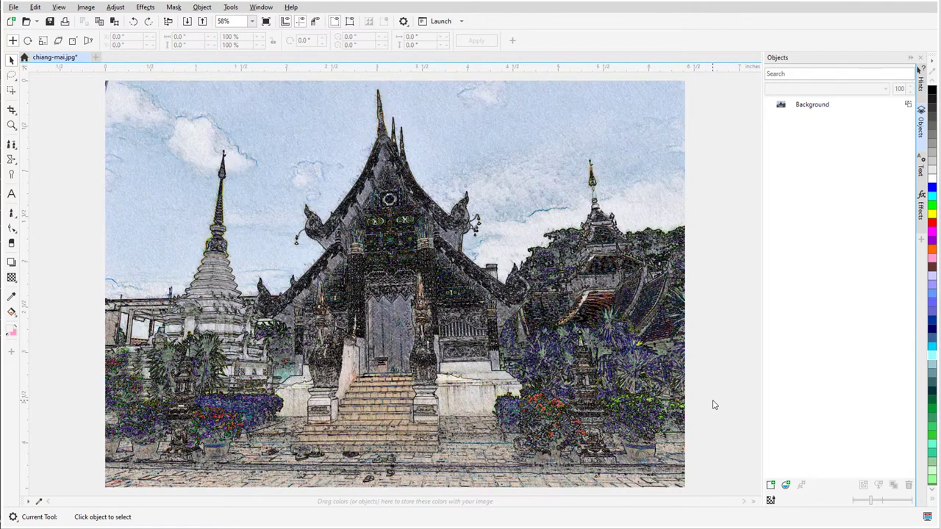
key("ctrl+z")
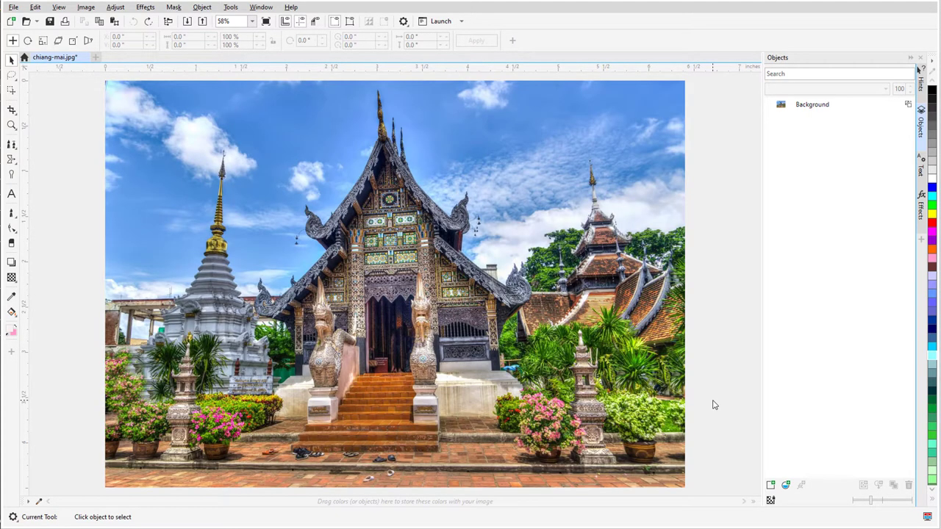
Select the background and start a new Watercolor lens from the Art Strokes category.
key("ctrl+a")
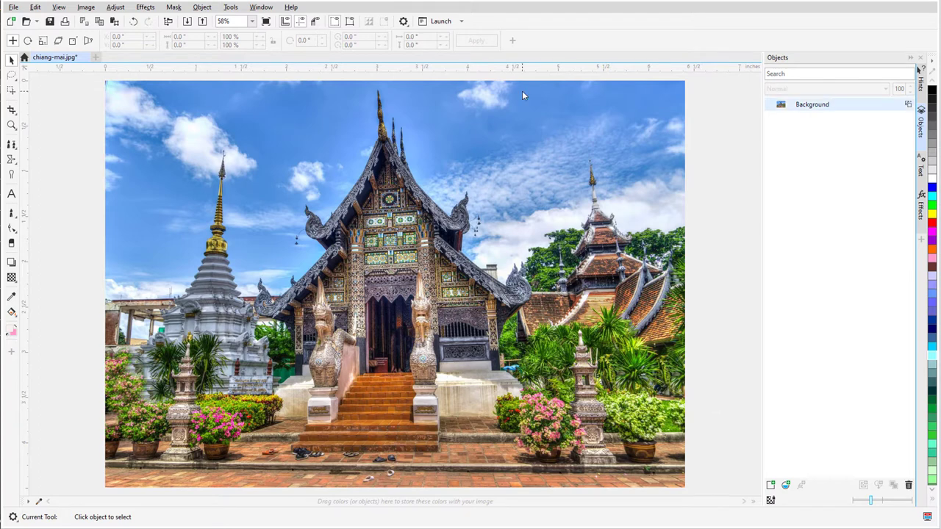
left_click(202, 8)
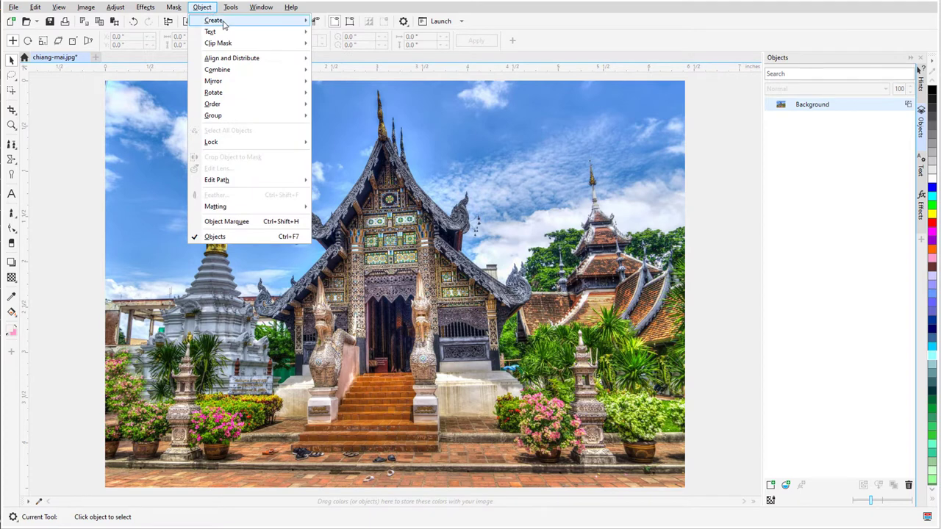
mouse_move(224, 24)
left_click(377, 76)
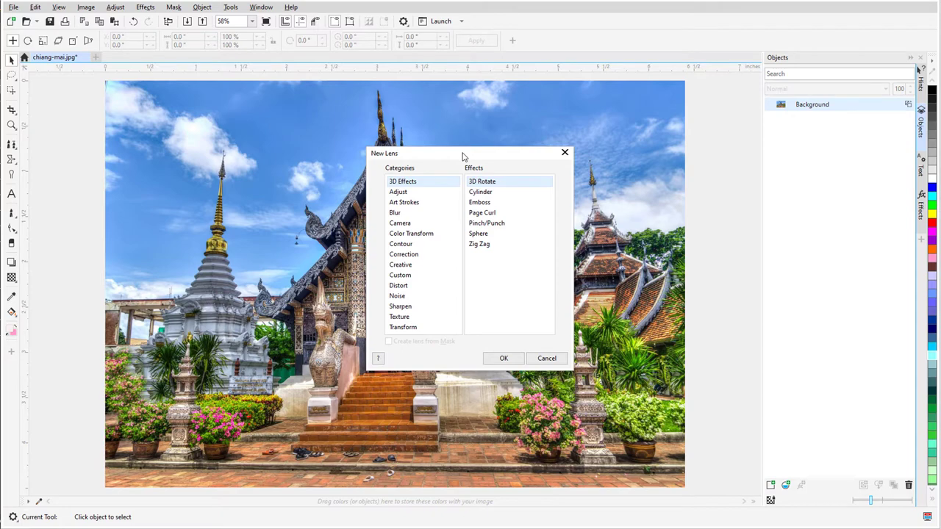
left_click(404, 202)
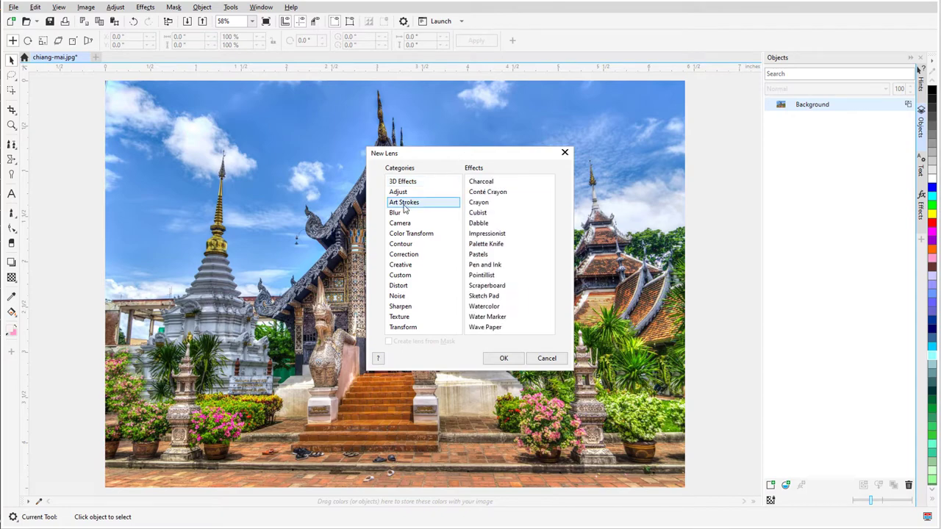
left_click(500, 305)
left_click(504, 358)
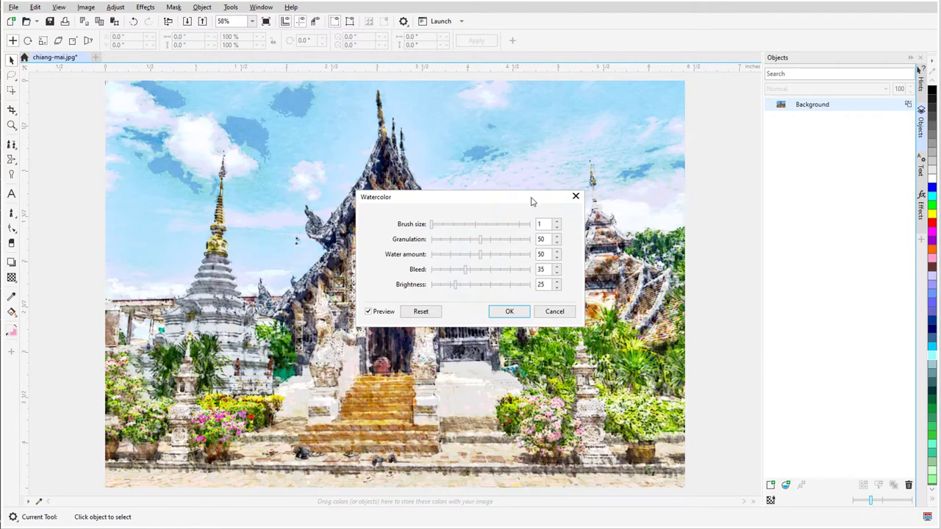
Set the Watercolor lens to brush size 7, bleed 79 and brightness 18, and create it.
left_click_drag(530, 198, 684, 193)
left_click(660, 216)
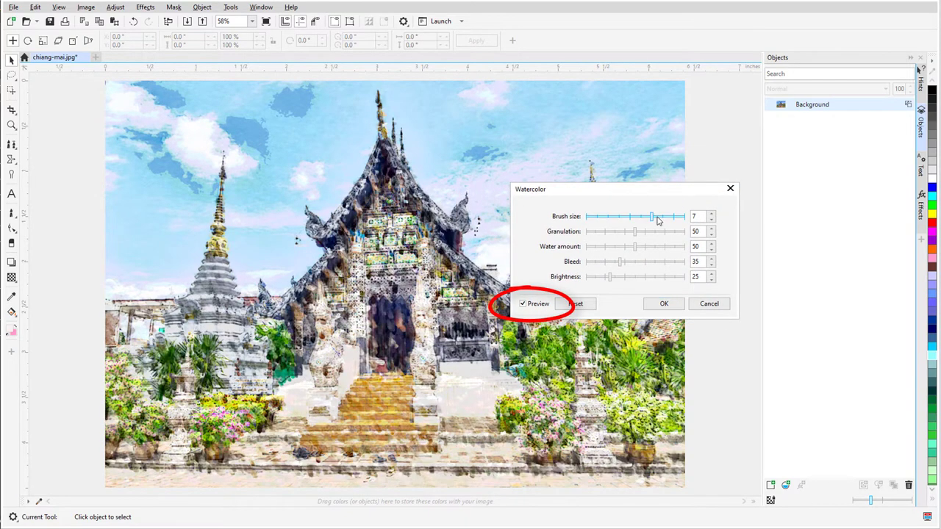
left_click(664, 262)
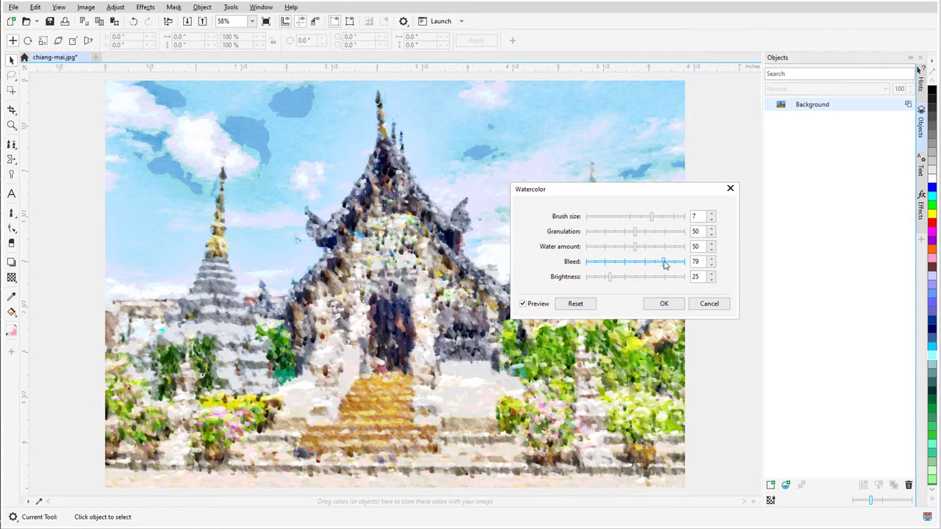
left_click_drag(609, 276, 603, 277)
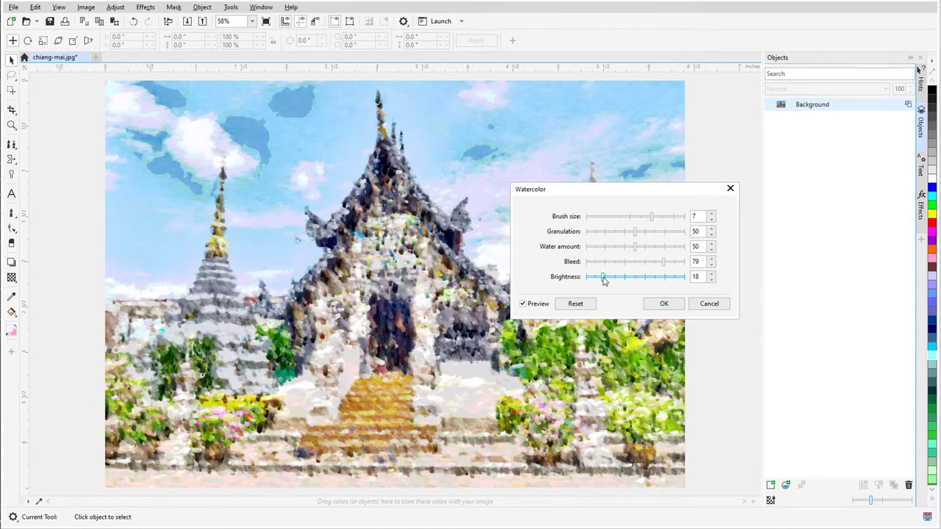
left_click(661, 305)
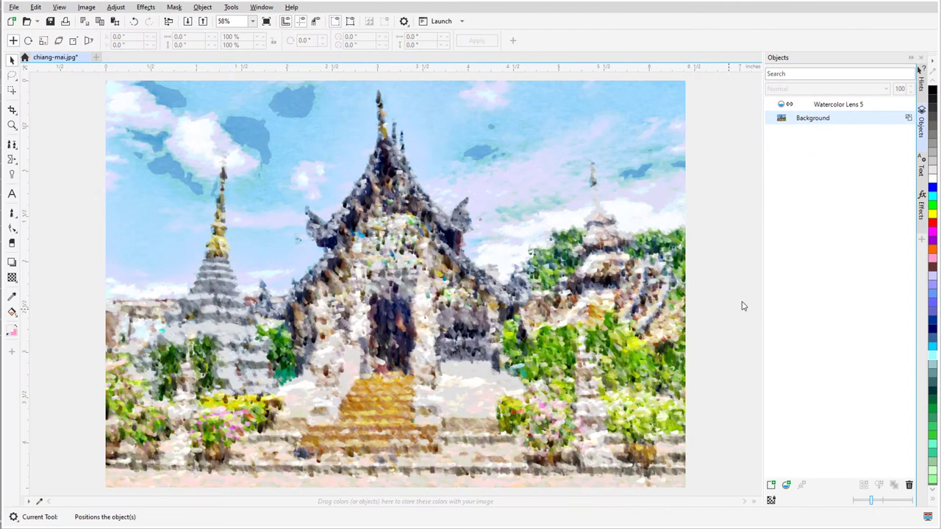
Edit the existing Watercolor lens, lowering its brush size and bleed.
double_click(782, 107)
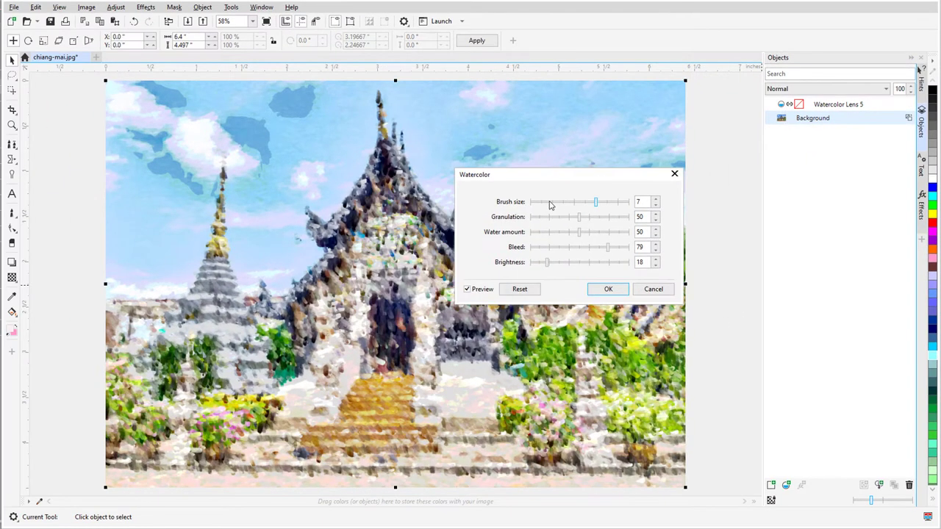
left_click(552, 201)
left_click(550, 247)
left_click(608, 289)
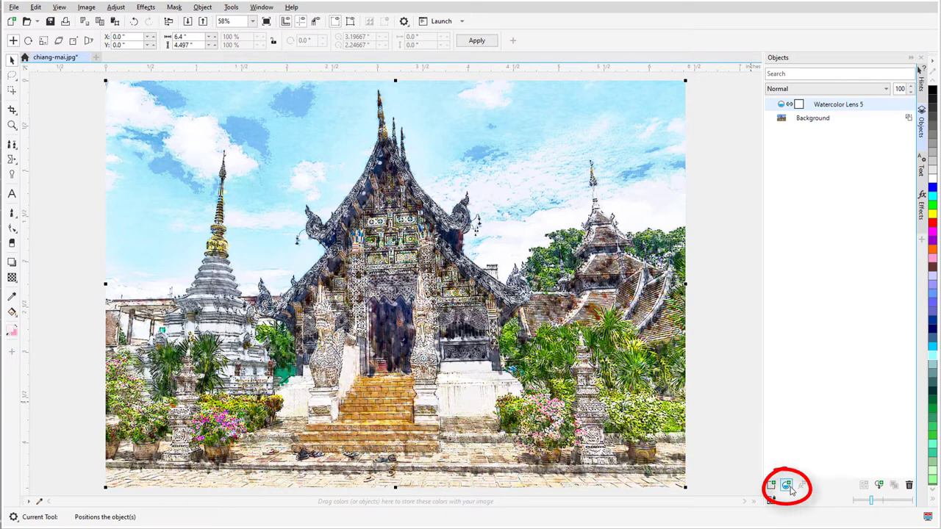
Add a Gaussian Blur lens above the Watercolor lens, with the radius reduced below 5 pixels.
left_click(789, 488)
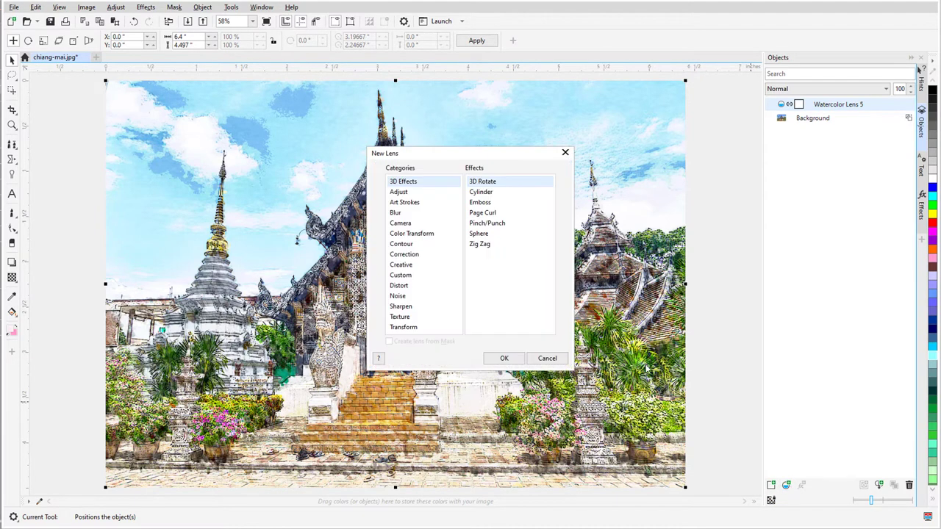
left_click(419, 215)
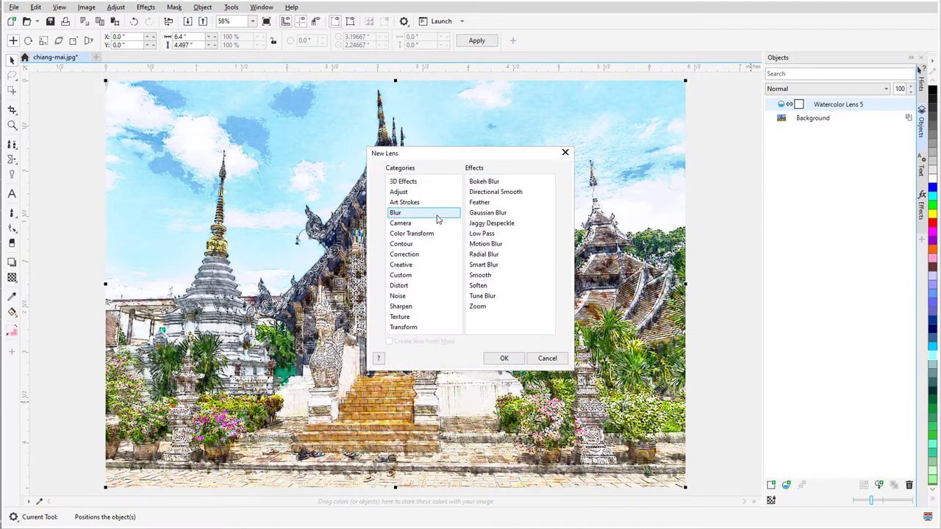
left_click(487, 213)
left_click(505, 357)
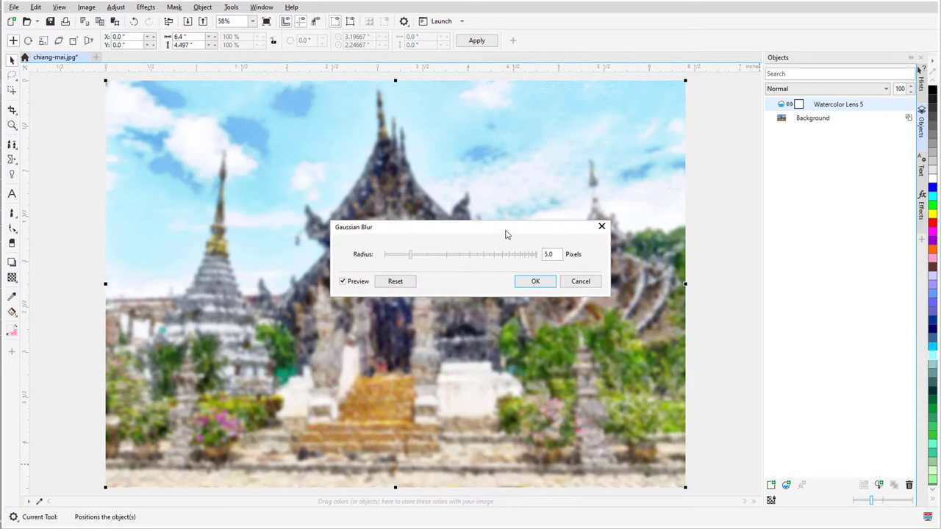
left_click_drag(506, 235, 693, 228)
left_click_drag(593, 254, 586, 255)
left_click(716, 281)
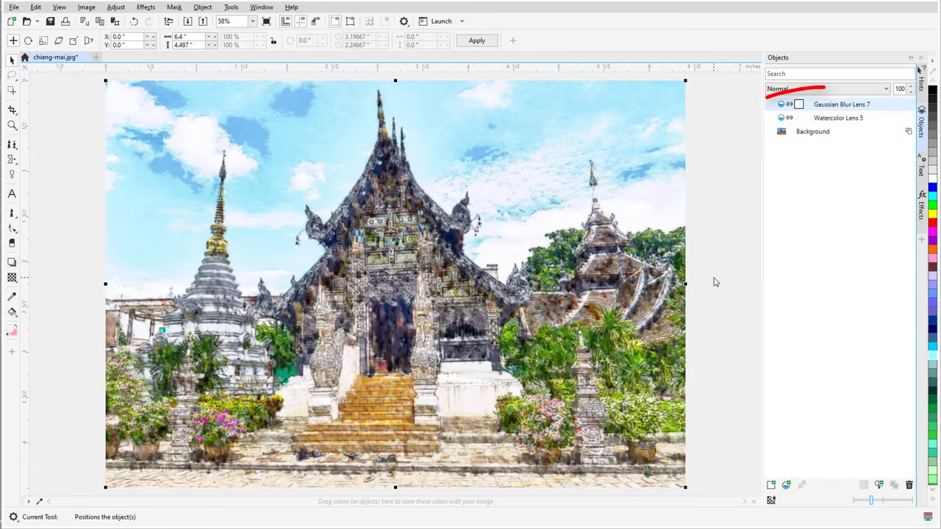
Toggle the visibility of the Watercolor and Gaussian Blur lenses to compare the photo with and without their effects.
left_click(900, 117)
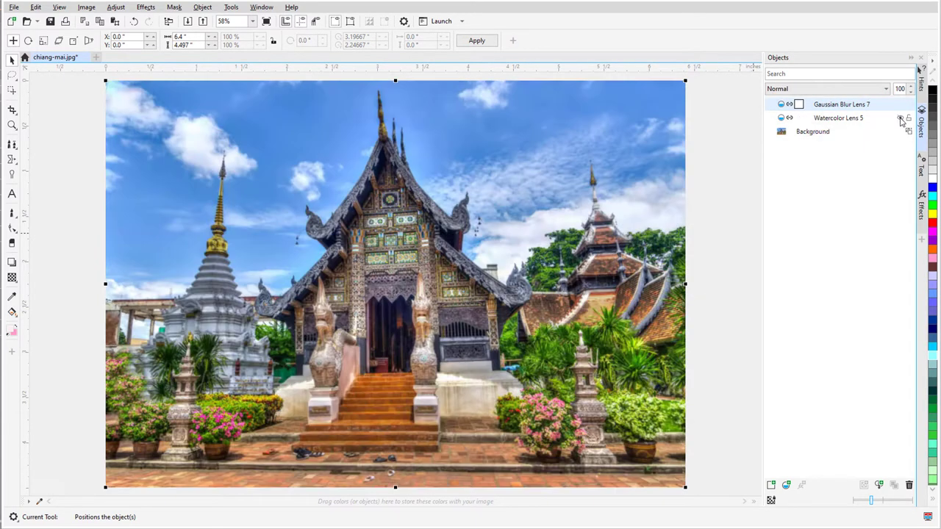
left_click(900, 118)
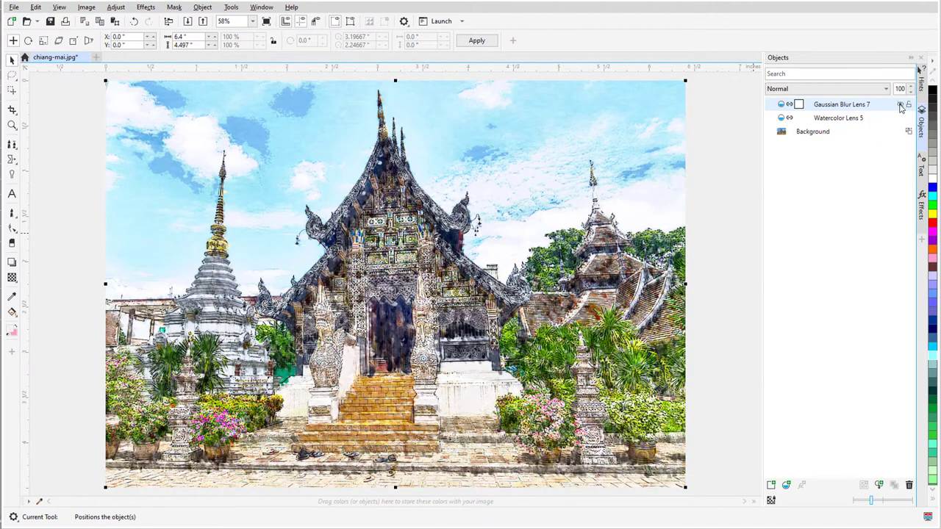
left_click(900, 104)
left_click(900, 118)
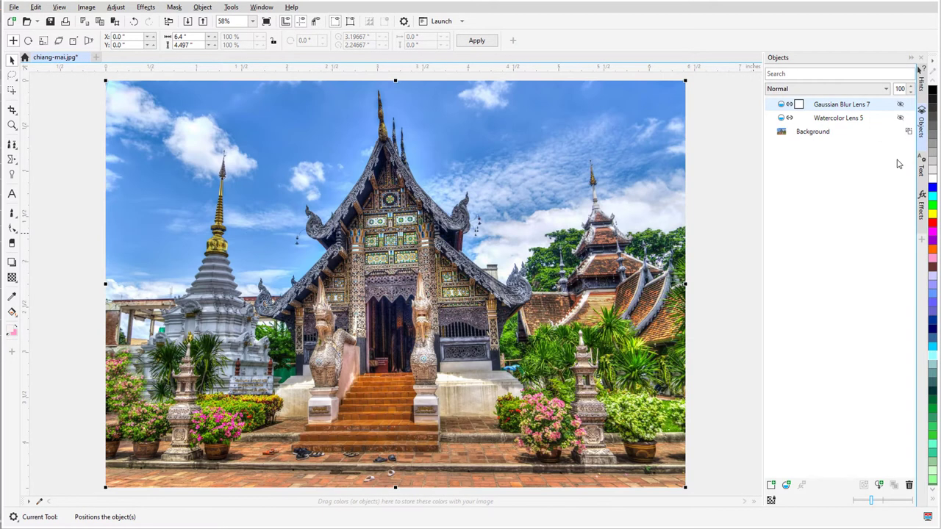
left_click(900, 118)
Move the Gaussian Blur lens beneath the Watercolor lens in the stacking order, and delete the blur lens.
left_click_drag(832, 106, 832, 125)
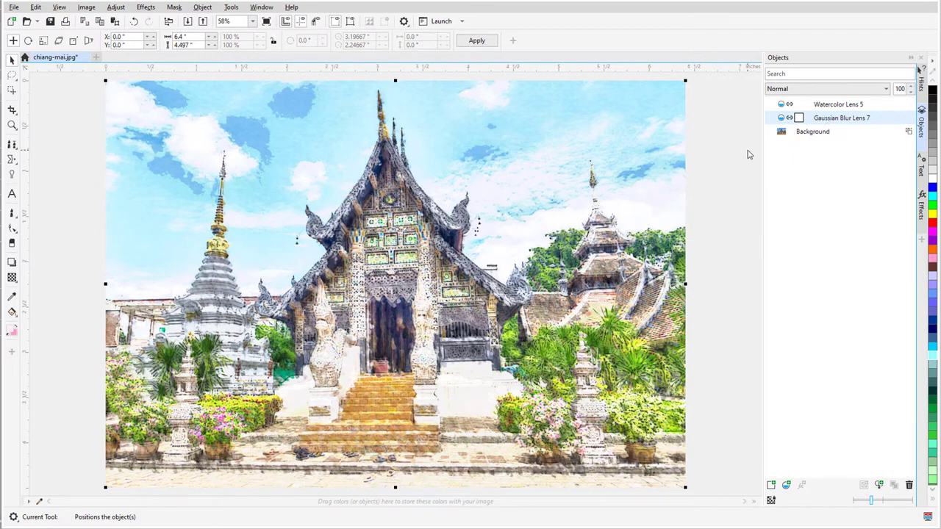
right_click(838, 122)
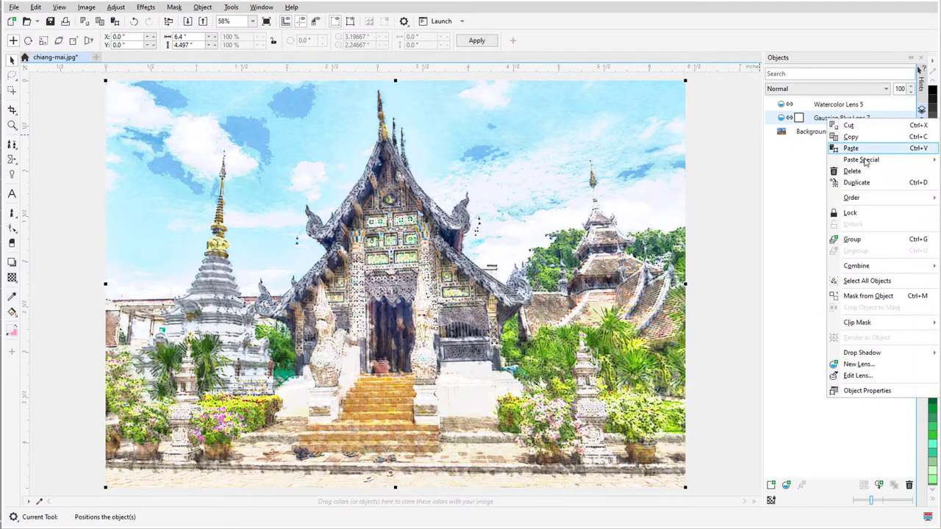
left_click(845, 169)
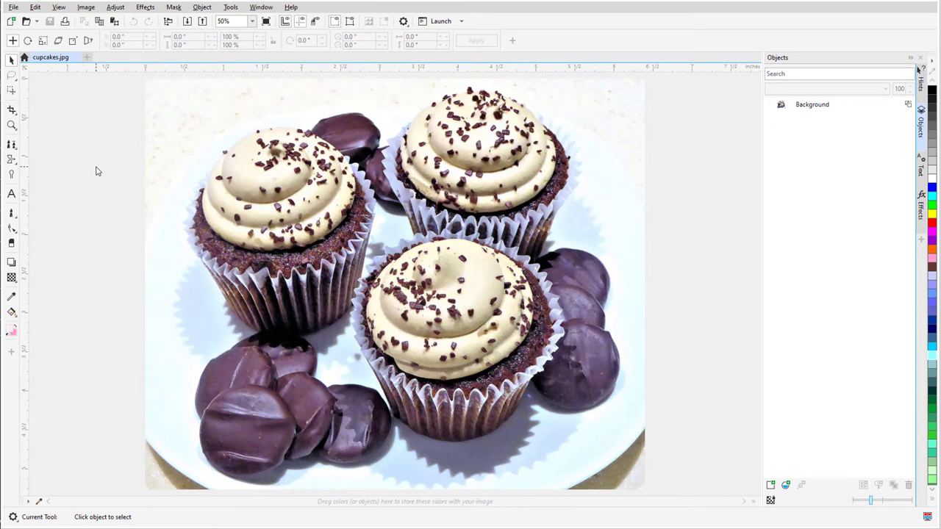
Draw an elliptical mask over the front cupcake's frosting and transform it to fit, about 2.09 by 1.81 inches.
left_click(11, 75)
left_click(76, 88)
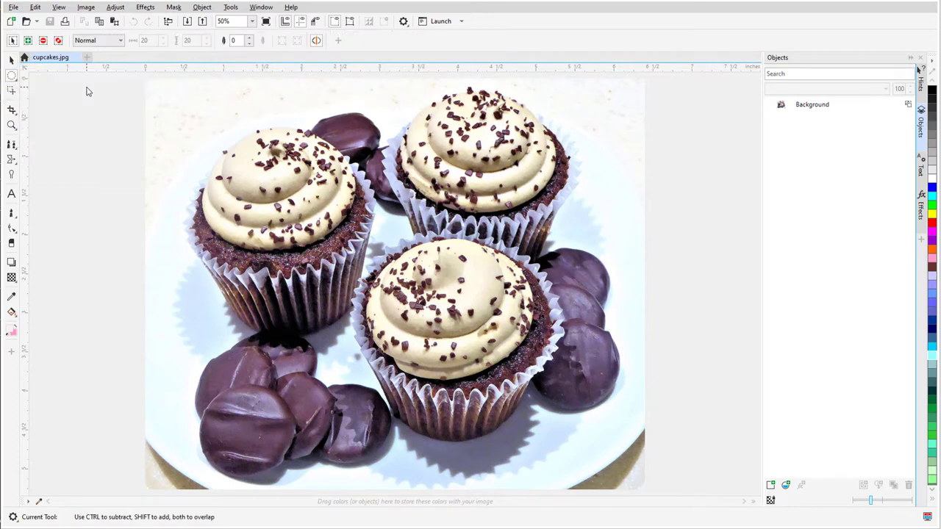
left_click_drag(384, 254, 543, 402)
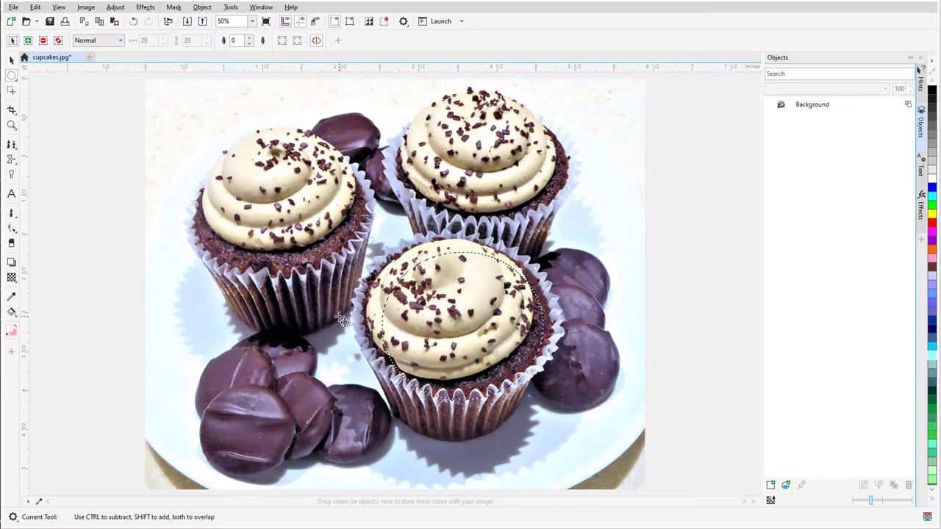
left_click(11, 90)
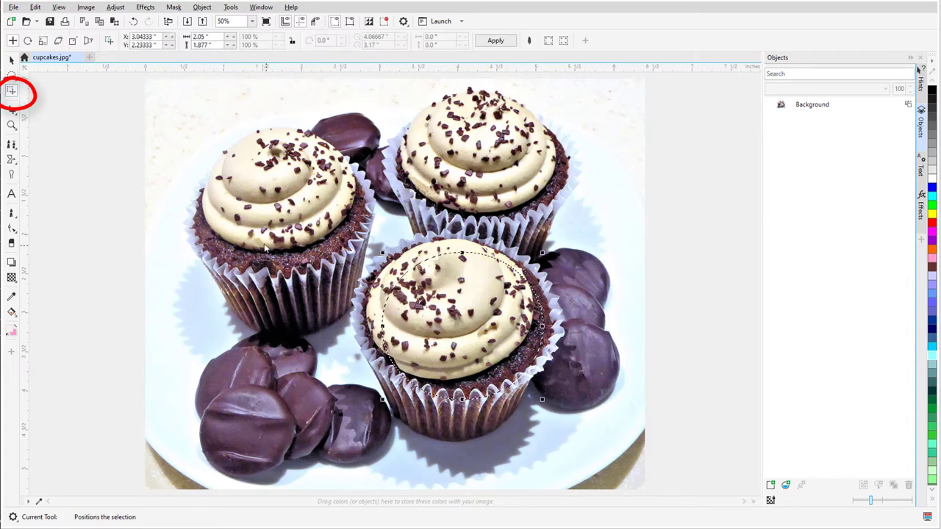
left_click(429, 316)
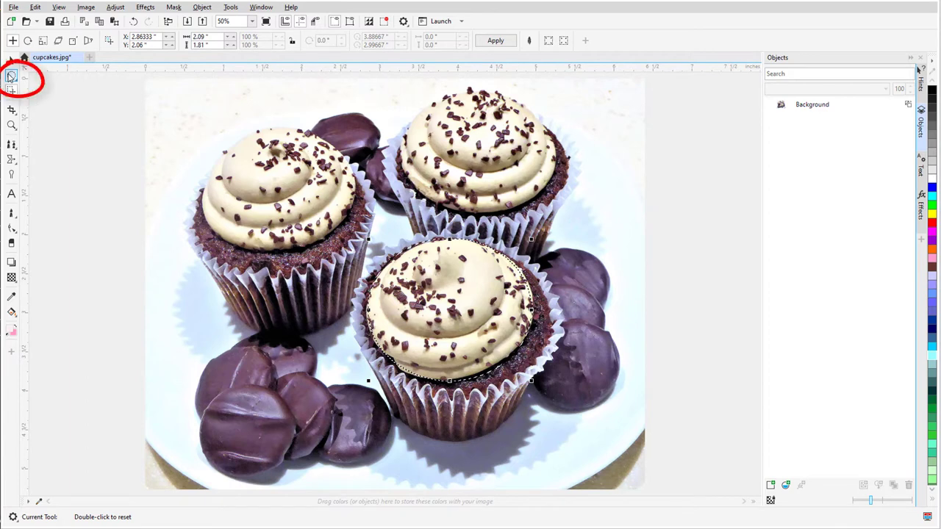
Feather the elliptical frosting mask with a width of 20, direction Outside and Linear edges.
left_click(11, 75)
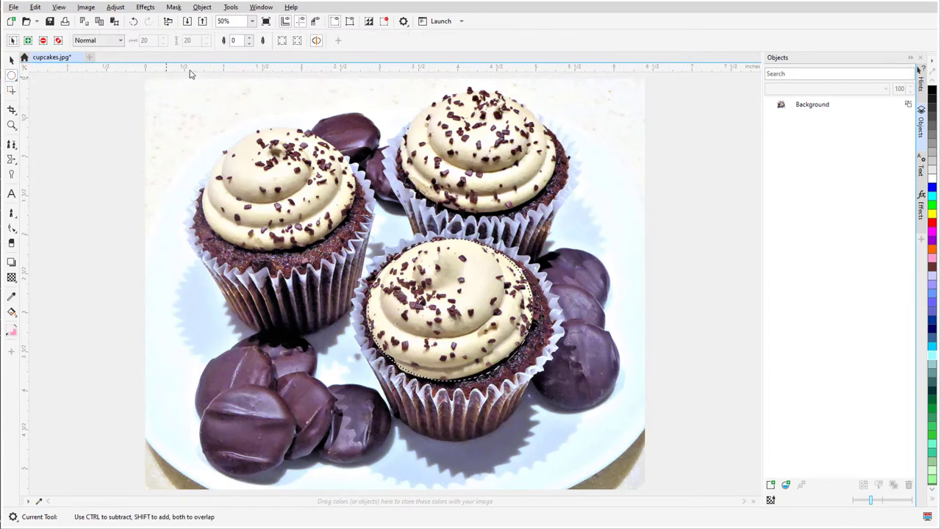
left_click(263, 42)
left_click_drag(444, 237, 574, 222)
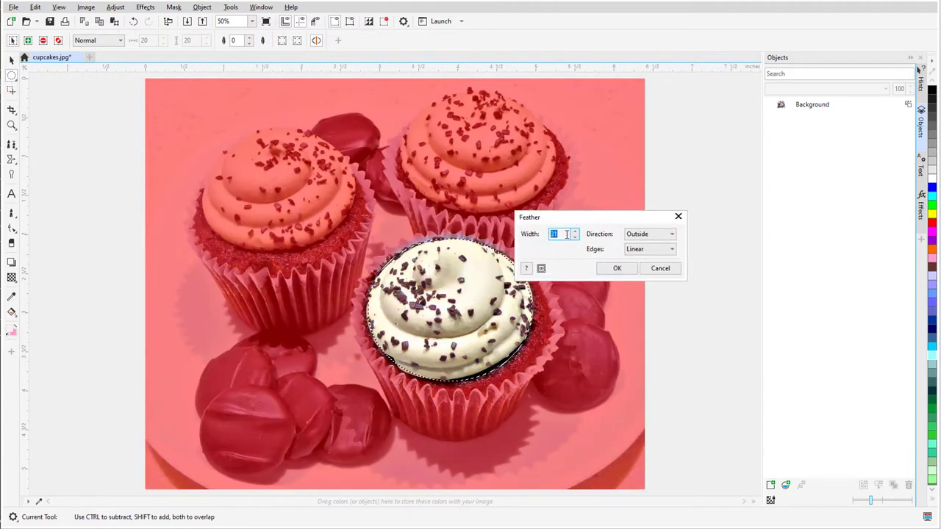
key("Tab")
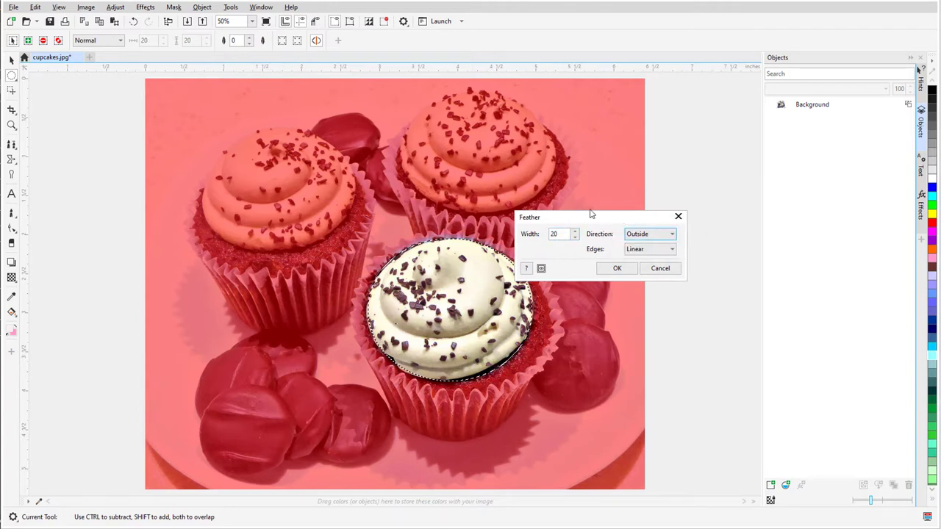
left_click(618, 268)
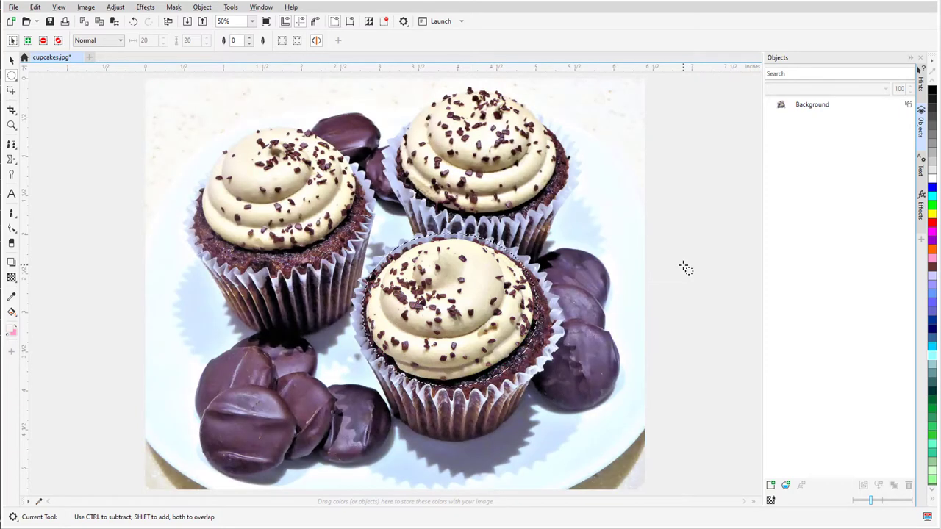
Create a Colorize lens from the mask, using the Camera category with hue 174 and saturation 38.
left_click(202, 8)
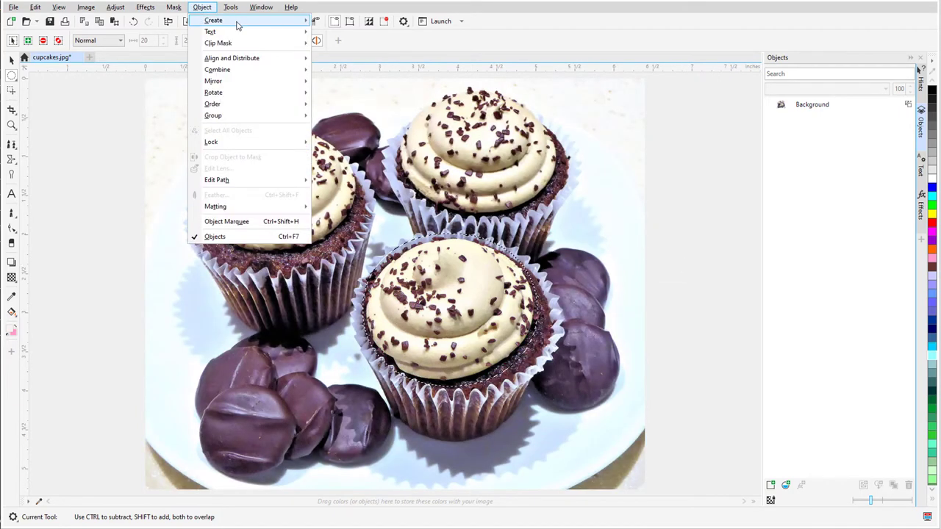
mouse_move(237, 22)
left_click(349, 74)
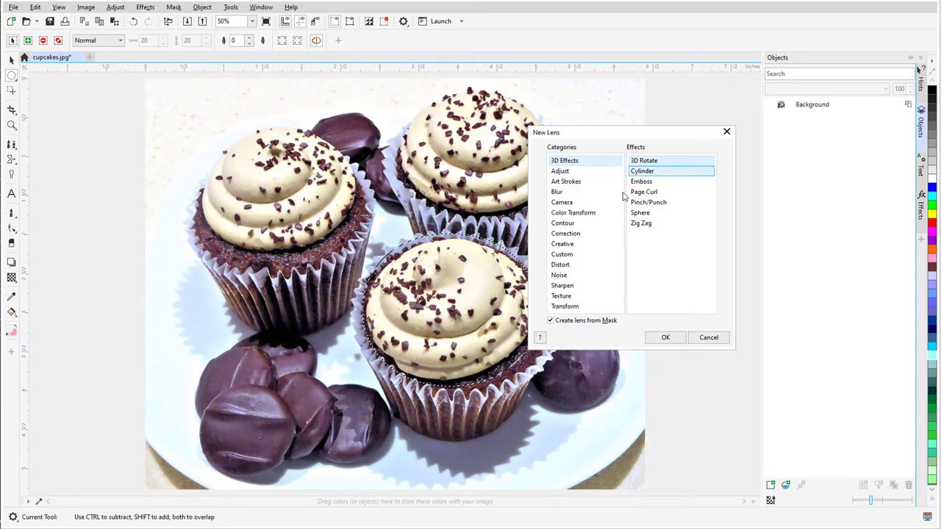
left_click(570, 203)
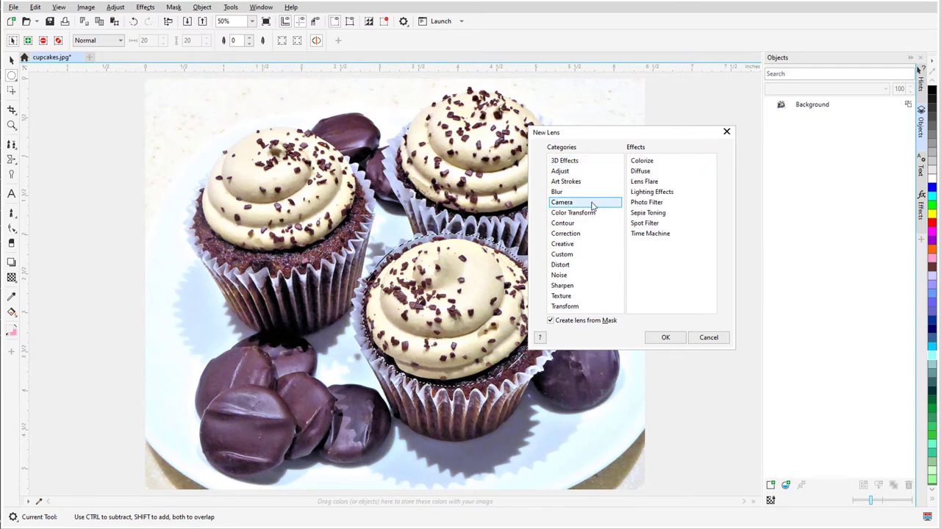
left_click(665, 338)
left_click_drag(478, 216, 661, 202)
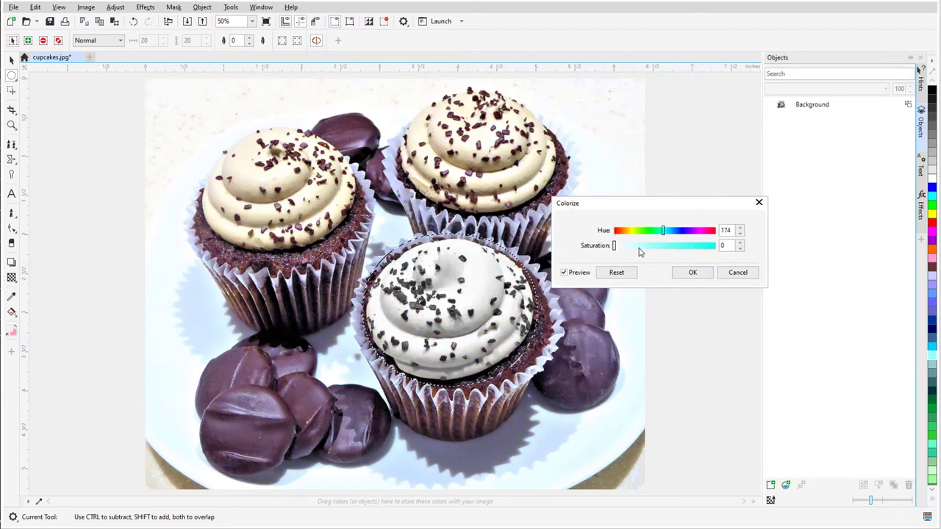
left_click_drag(640, 248, 653, 247)
left_click(692, 272)
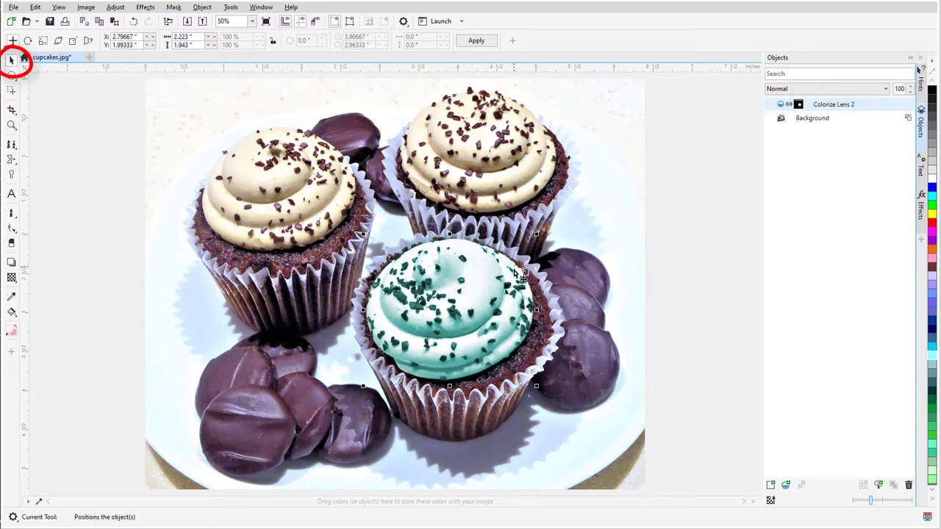
Move and fit the Colorize lens to the rear cupcake's frosting, and place a pasted copy over the left cupcake's frosting.
left_click_drag(456, 313, 486, 152)
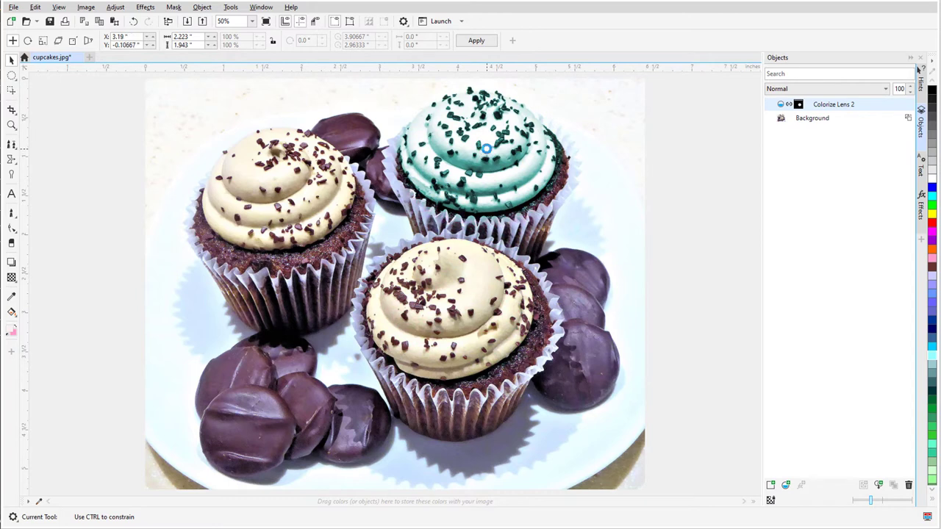
left_click_drag(394, 220, 394, 221)
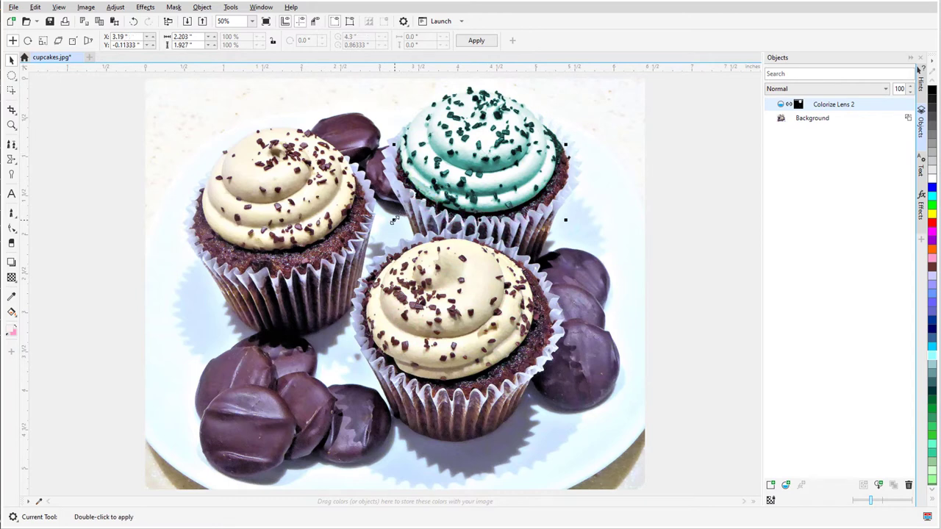
right_click(832, 105)
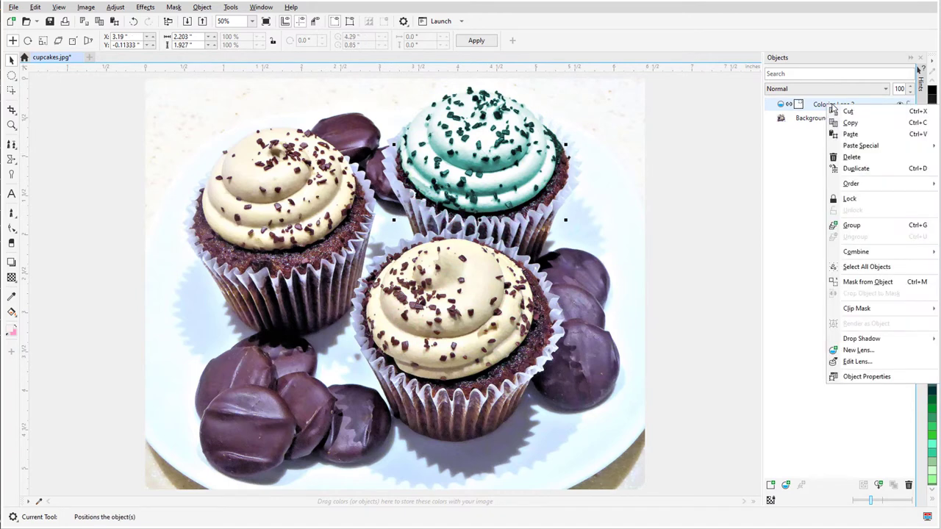
right_click(824, 118)
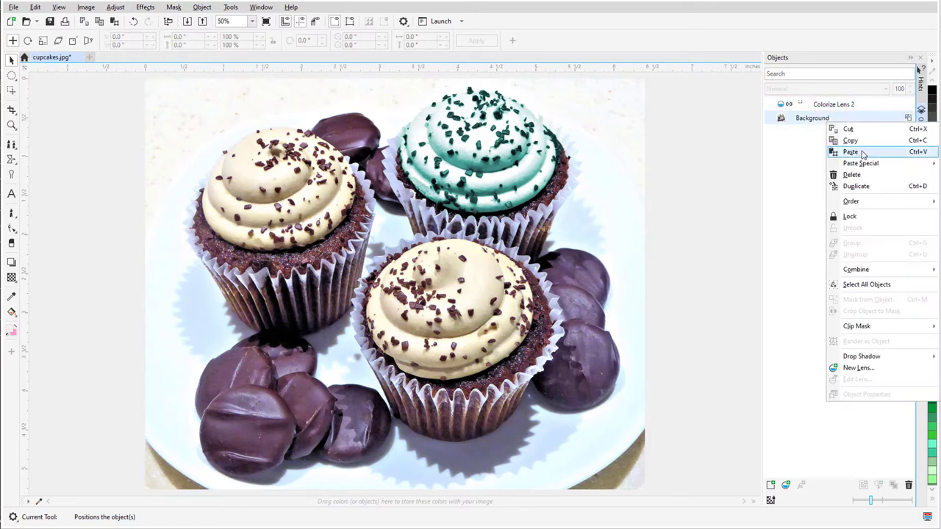
left_click(860, 152)
left_click_drag(383, 171, 308, 254)
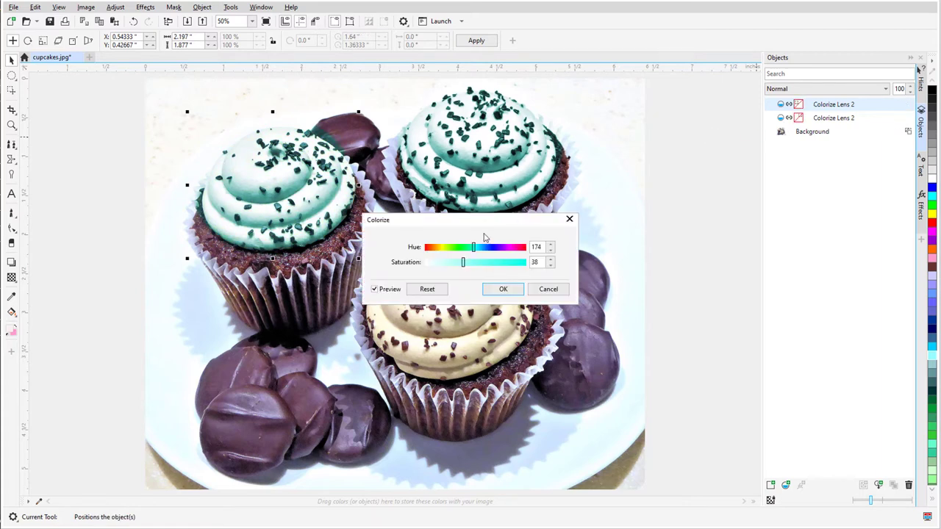
Edit the Colorize lens on the left cupcake, shifting its hue towards magenta.
left_click(507, 249)
left_click(502, 289)
left_click(658, 271)
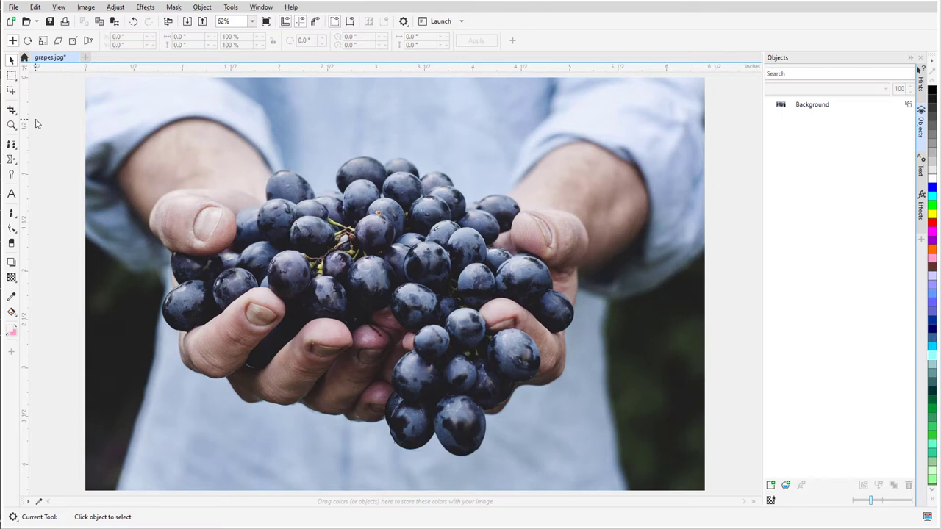
Mask the whole bunch of grapes with the Smart Selection Mask tool at brush size 50.
left_click(12, 76)
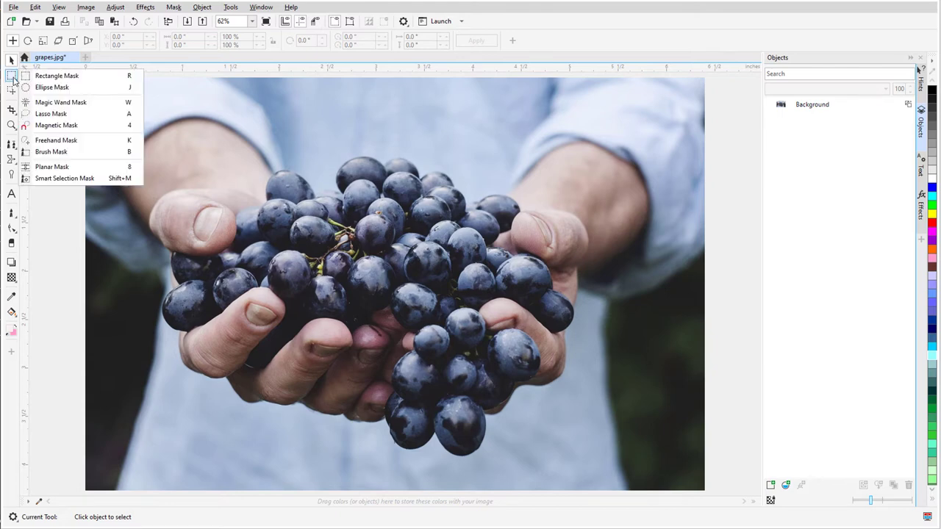
left_click(104, 178)
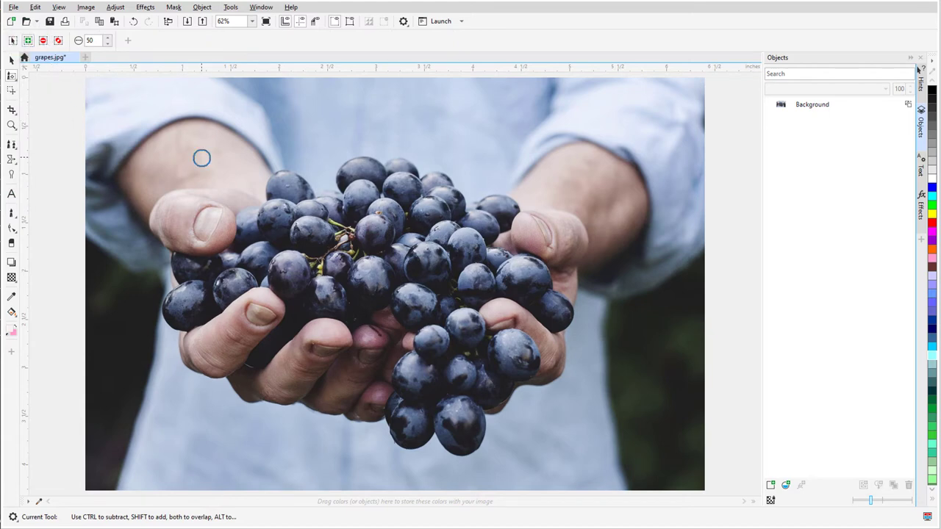
mouse_move(464, 428)
left_mouse_down()
mouse_move(436, 351)
mouse_move(465, 352)
mouse_move(501, 280)
mouse_move(475, 224)
mouse_move(379, 178)
mouse_move(303, 198)
mouse_move(279, 277)
mouse_move(348, 282)
mouse_move(414, 316)
mouse_move(428, 255)
left_mouse_up()
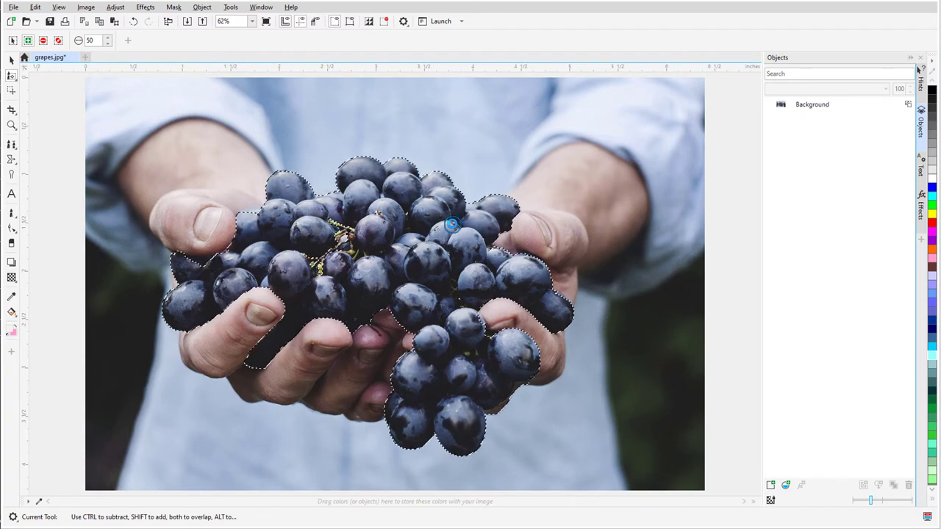
Remove the holes inside the grape mask.
left_click(174, 7)
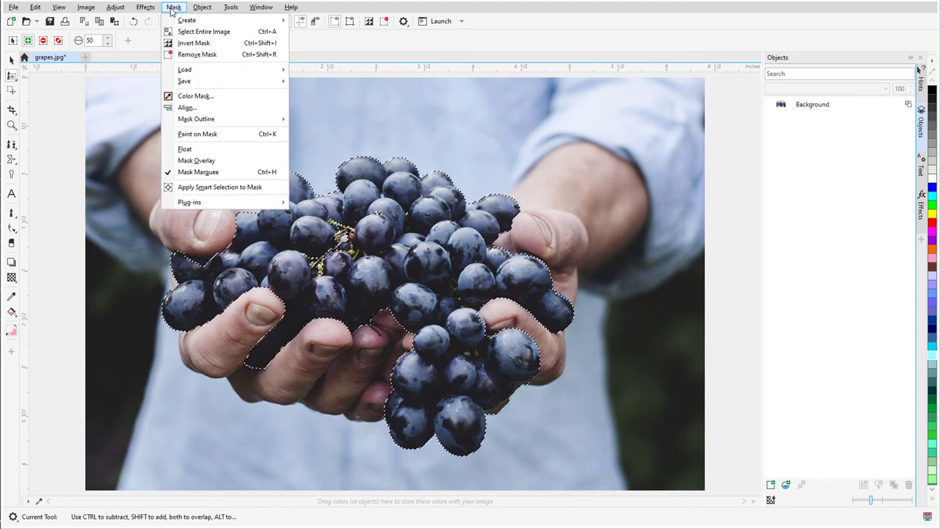
mouse_move(250, 124)
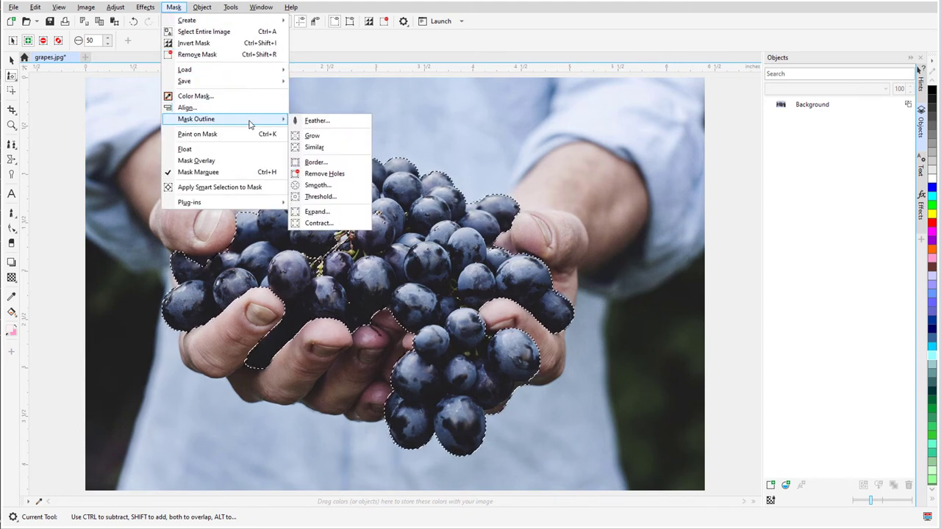
left_click(353, 175)
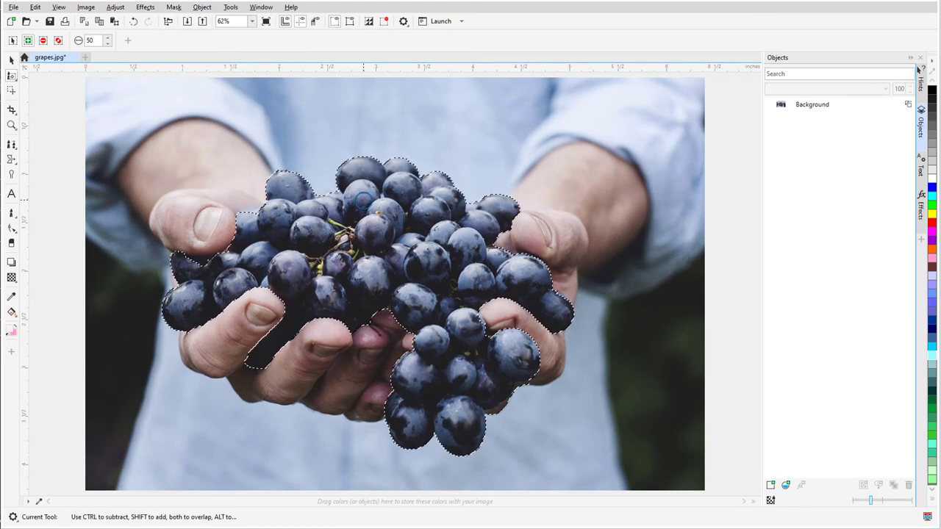
Feather the grape mask with a width of 15 and direction Inside.
left_click(173, 7)
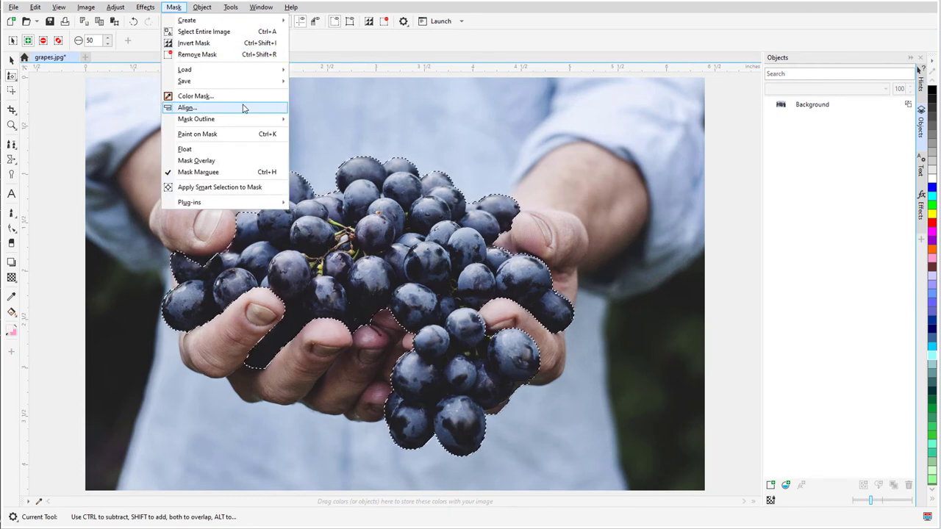
mouse_move(279, 119)
left_click(316, 120)
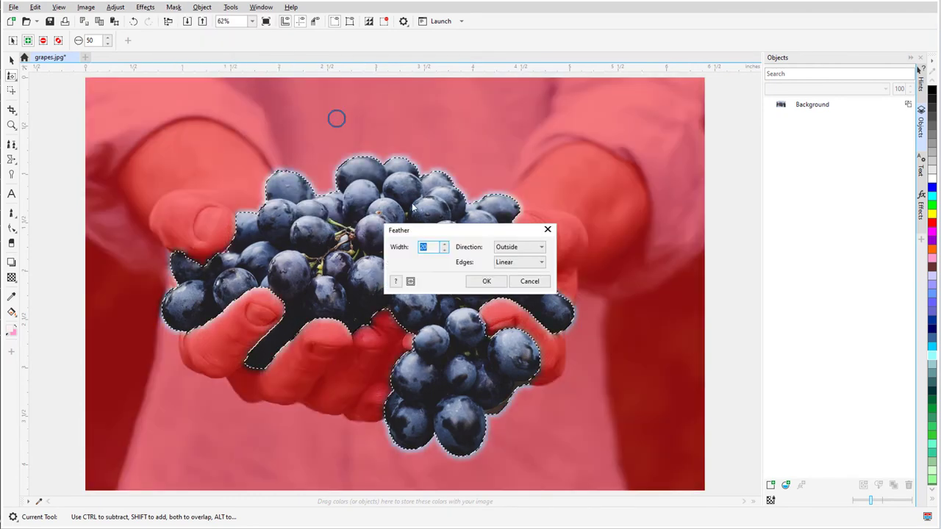
left_click_drag(438, 214, 517, 213)
left_click(610, 227)
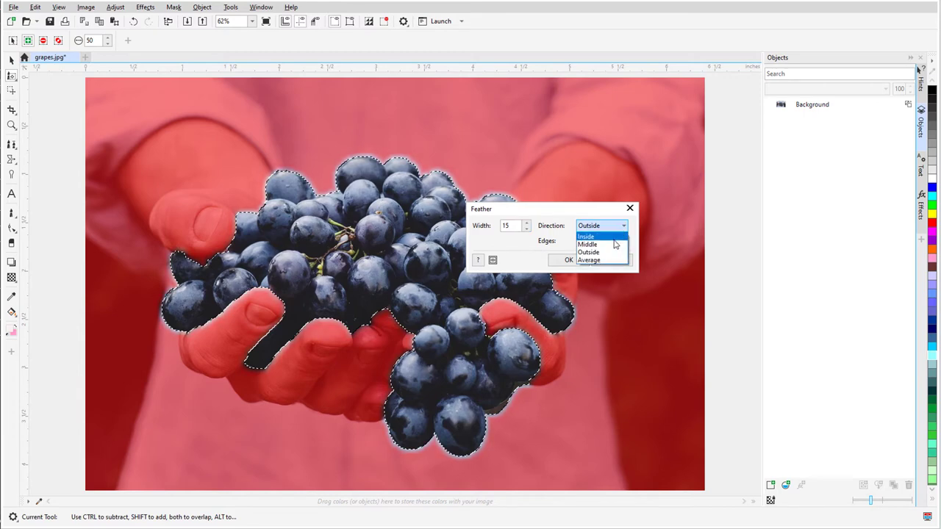
left_click(588, 237)
left_click(568, 260)
Add a Pointillist lens from the Art Strokes effects to the grapes, created from the feathered mask.
left_click(785, 486)
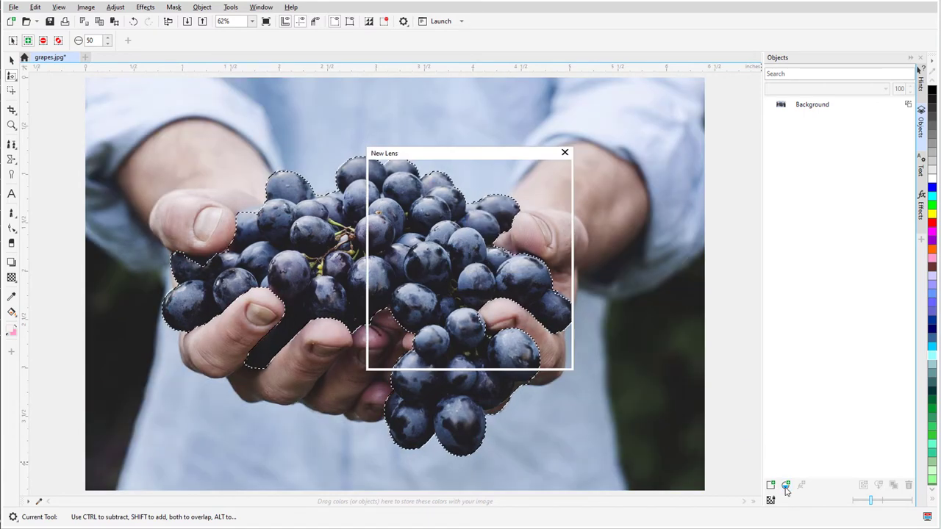
left_click(403, 202)
left_click(482, 274)
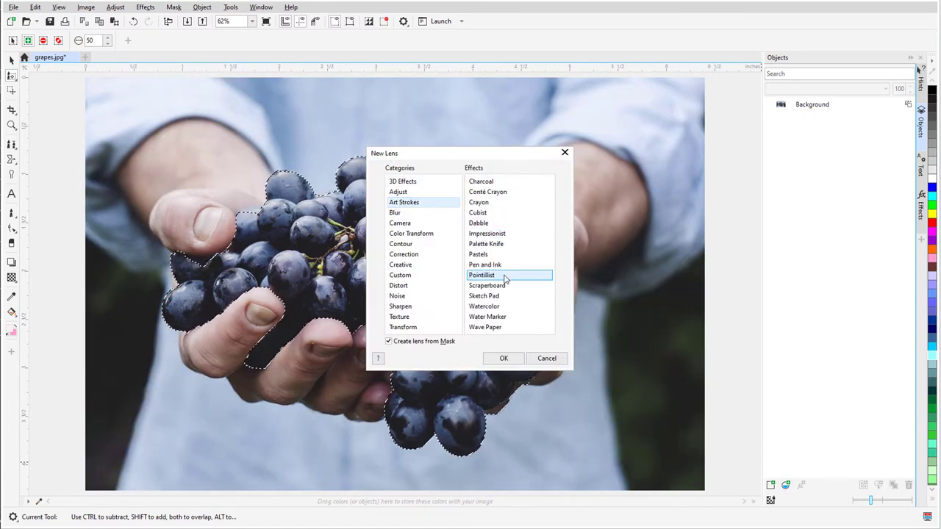
left_click(503, 358)
left_click_drag(510, 222, 689, 224)
left_click(679, 287)
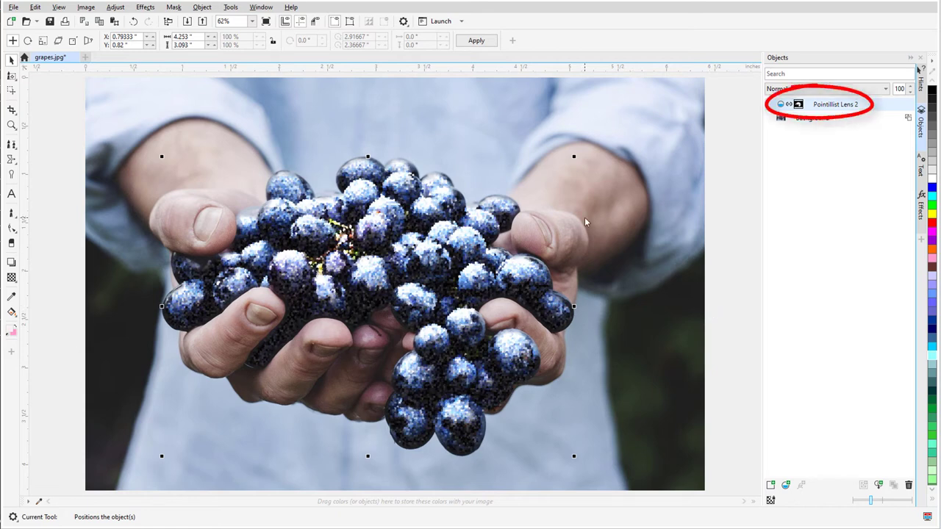
Load the Pointillist lens's clip mask as the current mask around the grapes.
left_click(174, 7)
mouse_move(248, 71)
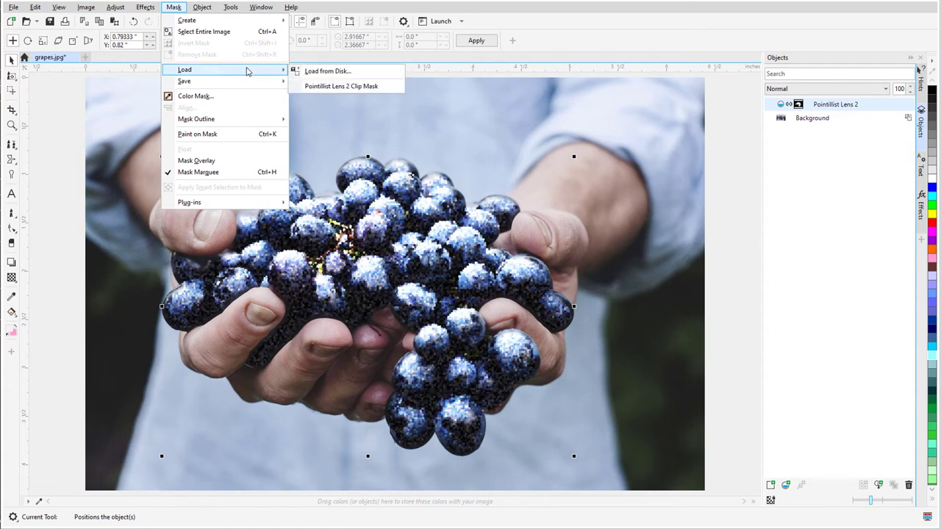
left_click(382, 91)
Add a Wet Paint lens from the Distort effects to the masked grapes with wetness 45 and percent 100.
left_click(786, 485)
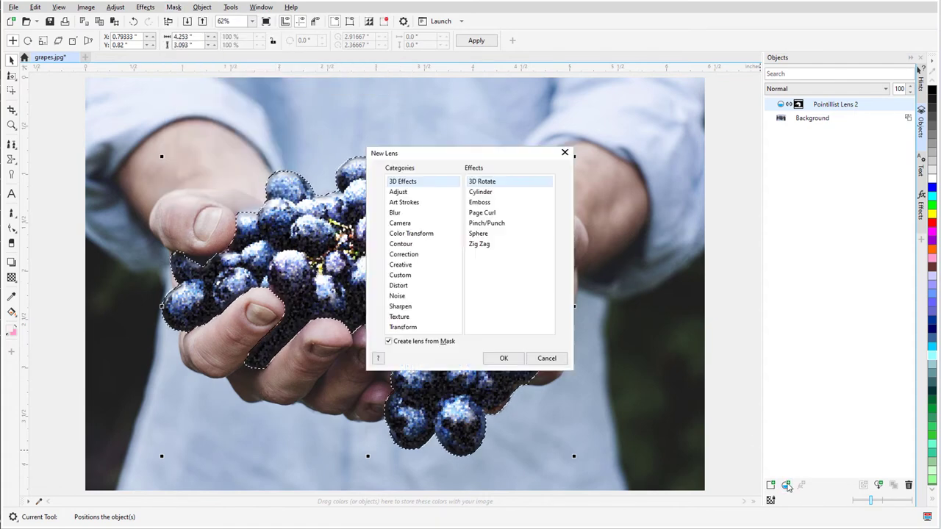
left_click(423, 287)
left_click(487, 275)
left_click(504, 358)
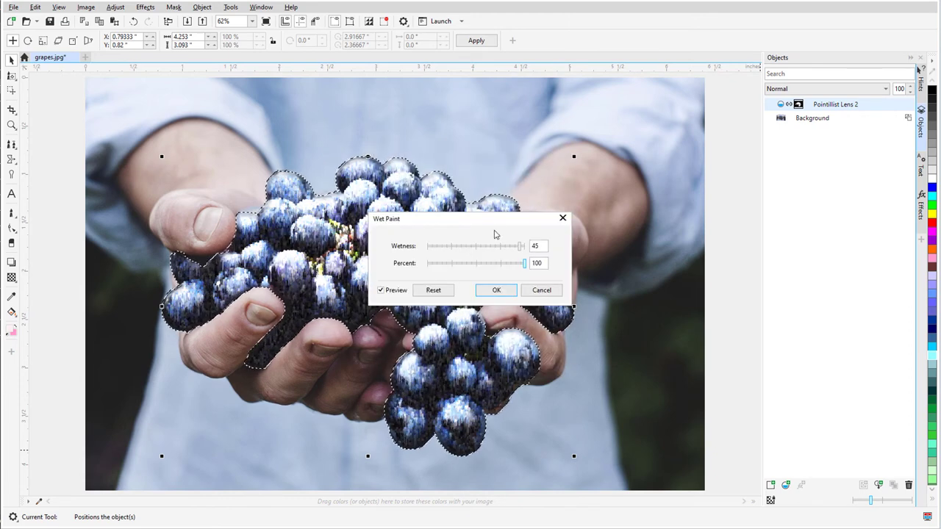
left_click_drag(494, 233, 648, 216)
left_click(649, 272)
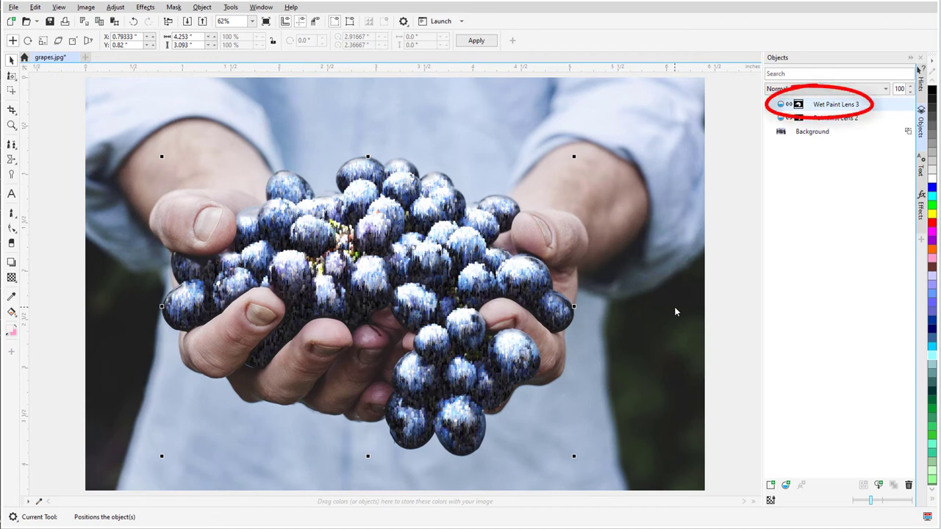
Load the lens clip mask of the grapes once more and invert it to cover everything except the grapes.
left_click(173, 6)
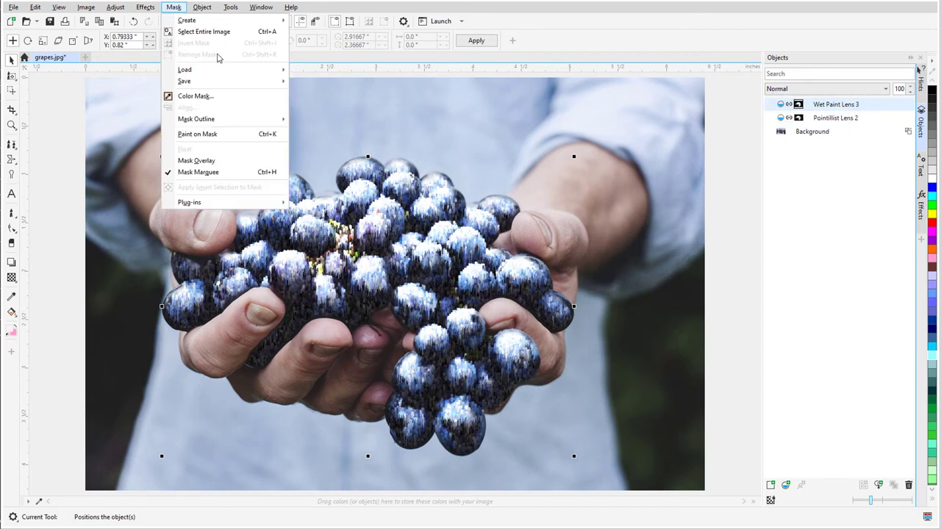
mouse_move(247, 72)
left_click(388, 87)
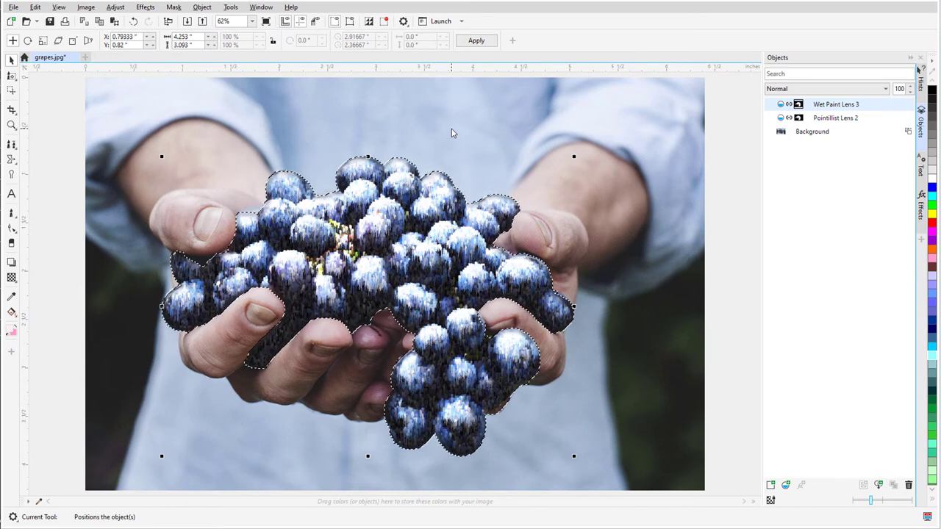
left_click(174, 7)
left_click(227, 44)
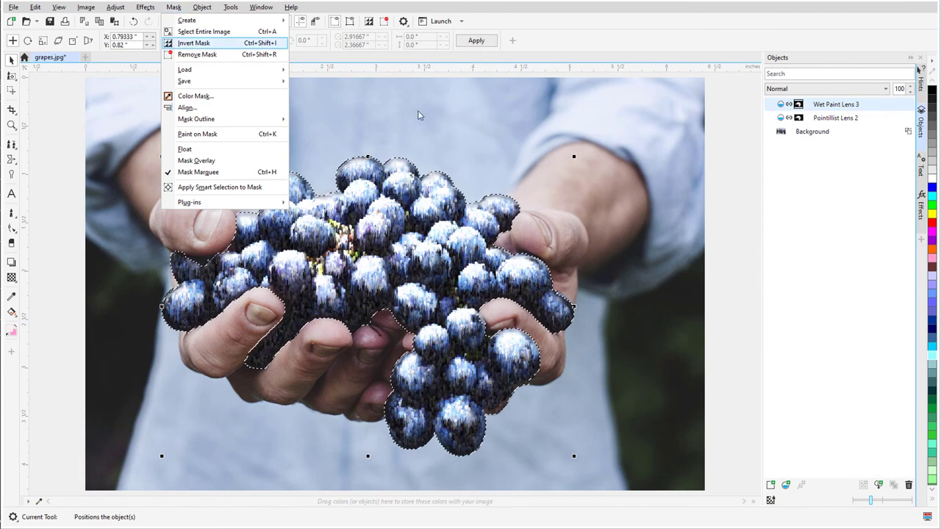
Add a Sepia Toning lens from the Camera effects to the masked surroundings with an amount to age of 50.
left_click(786, 485)
left_click(400, 222)
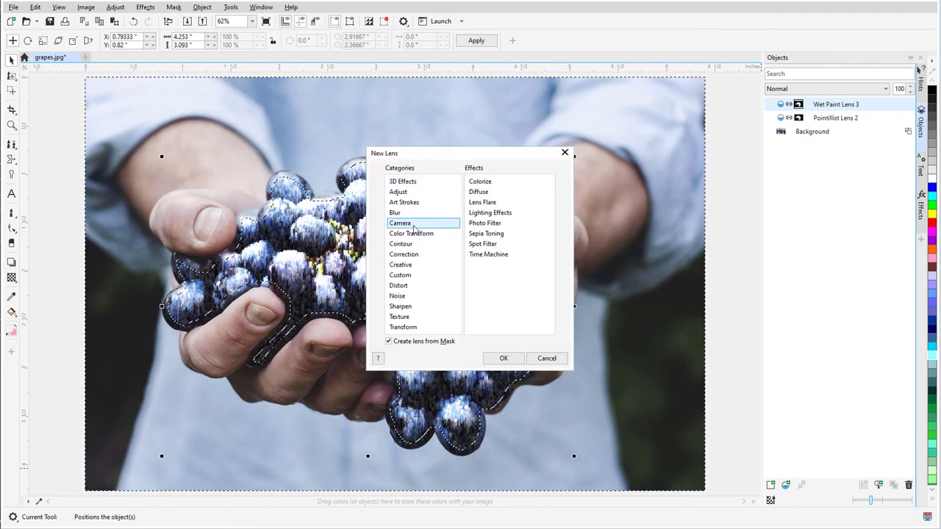
left_click(511, 234)
double_click(519, 237)
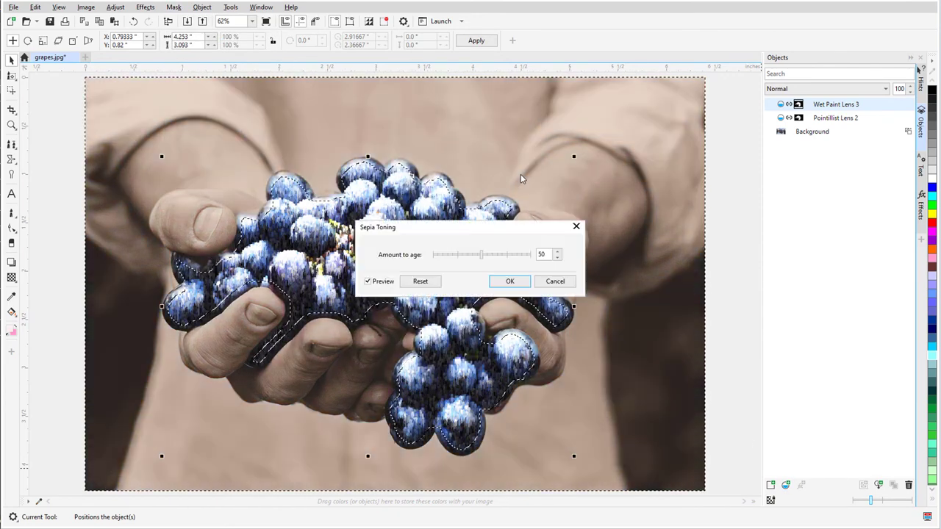
left_click_drag(506, 222, 728, 234)
left_click(733, 287)
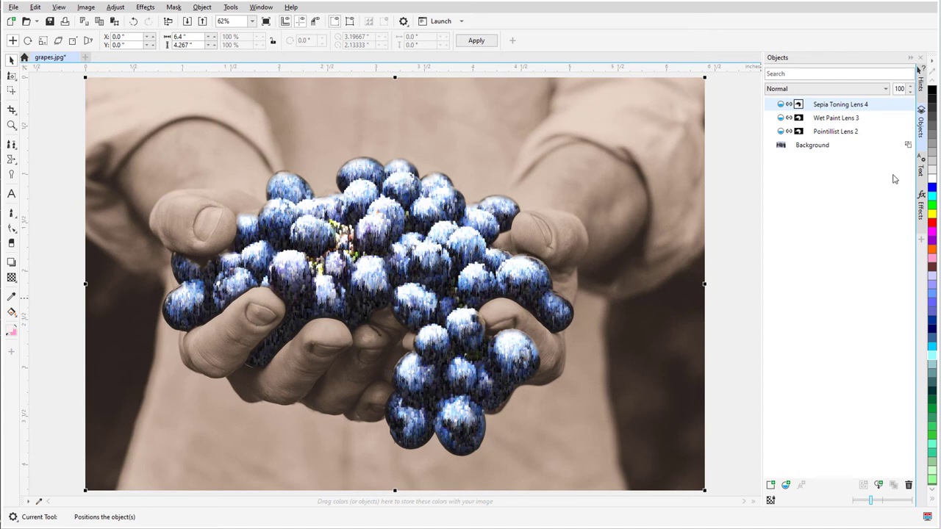
Hide the Wet Paint and Pointillist lenses and load the Pointillist lens's clip mask as the current mask.
left_click(901, 118)
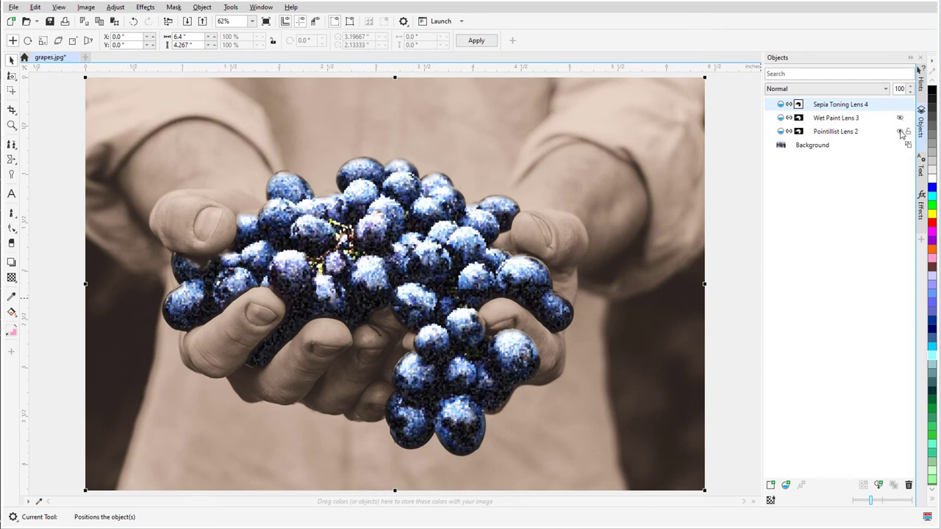
left_click(900, 131)
left_click(841, 133)
left_click(174, 7)
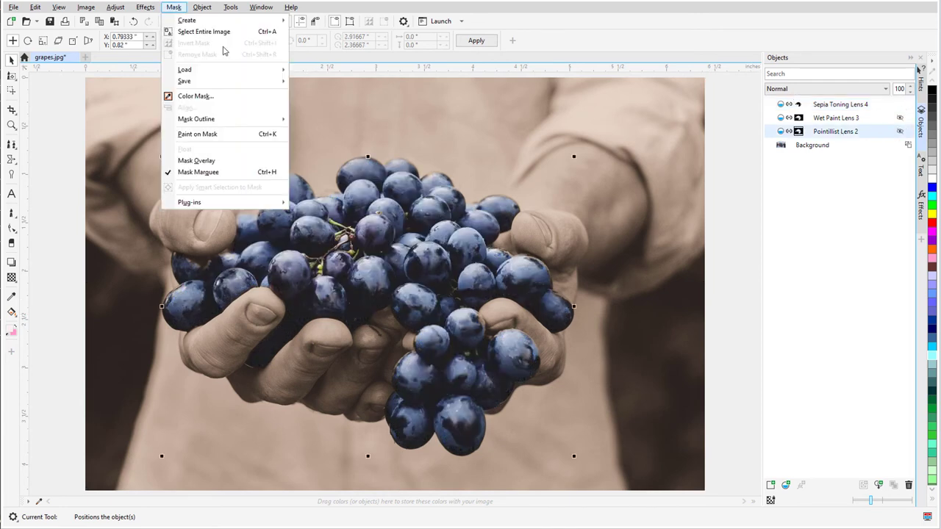
mouse_move(269, 71)
left_click(345, 87)
Add a Hue/Saturation/Lightness lens from the grape mask, shifting the hue to turn the grapes purple.
left_click(785, 485)
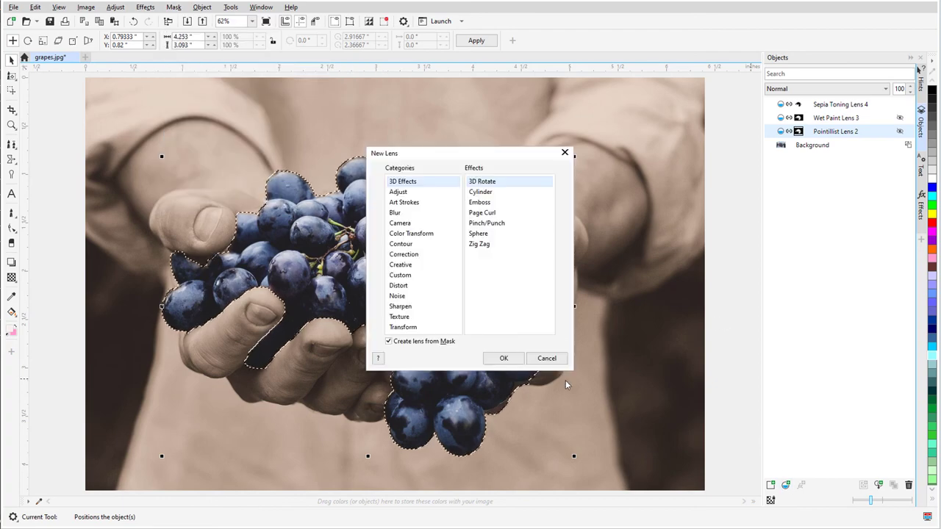
left_click(398, 191)
left_click(488, 285)
left_click(503, 358)
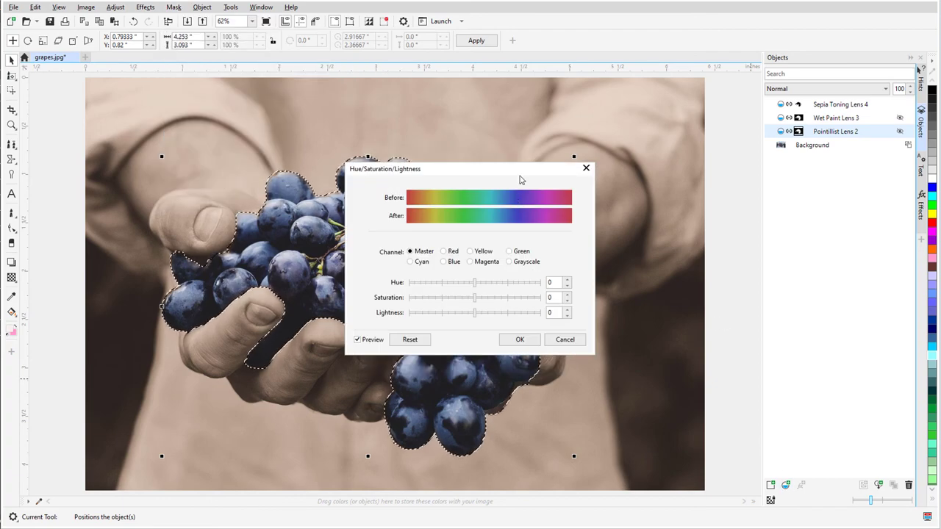
left_click_drag(519, 179, 659, 184)
left_click_drag(614, 301, 644, 287)
left_click(669, 344)
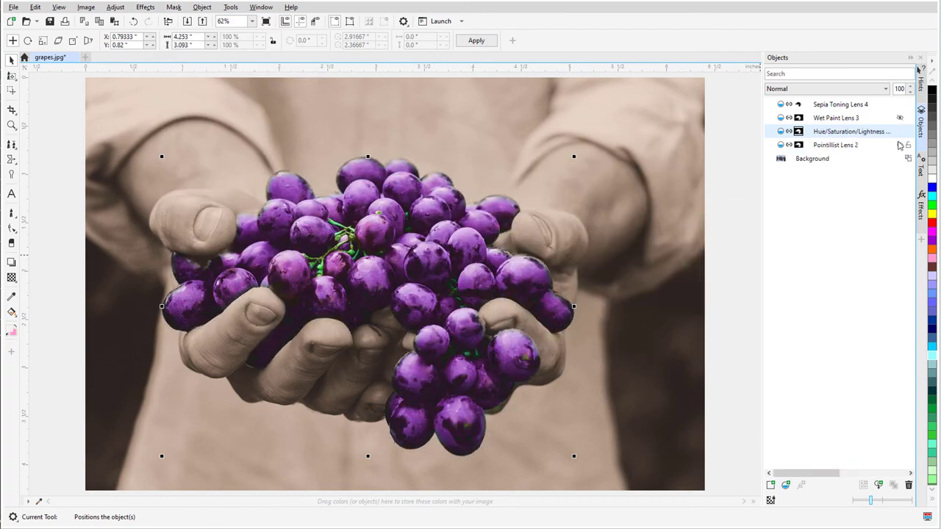
Briefly compare the Pointillist lens on the purple grapes, show only the Wet Paint lens over them instead, and deselect the lens.
left_click(899, 146)
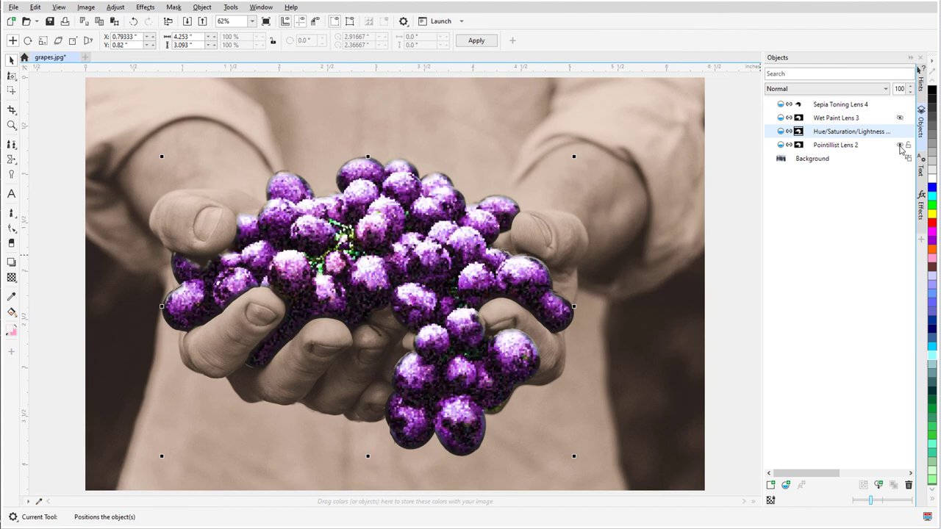
left_click(900, 146)
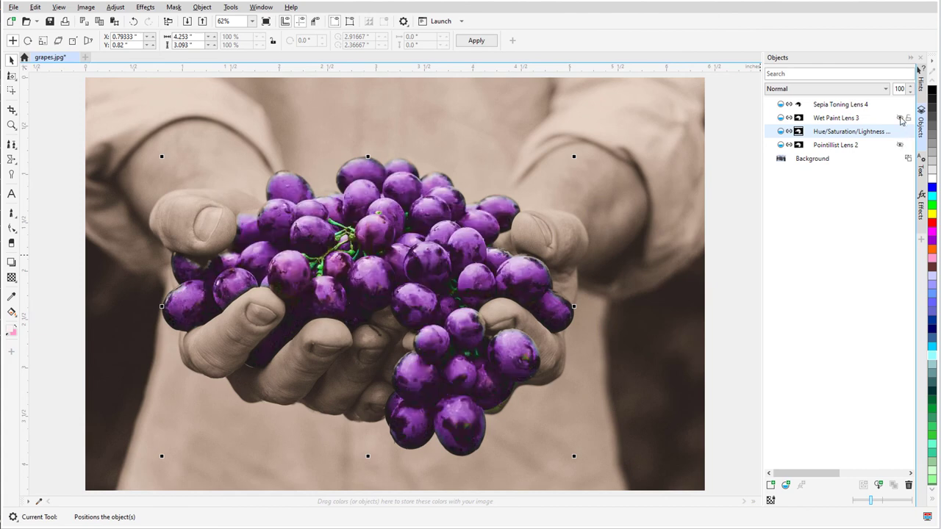
left_click(899, 118)
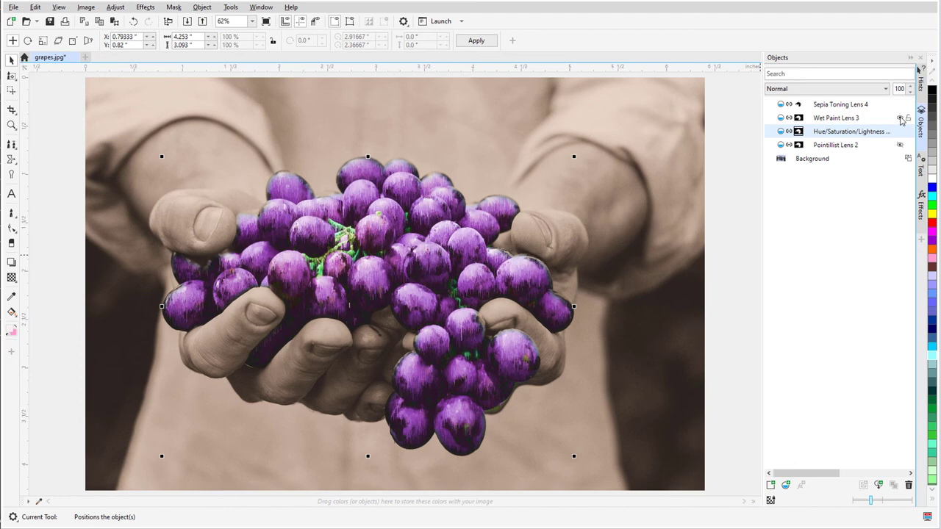
left_click(751, 188)
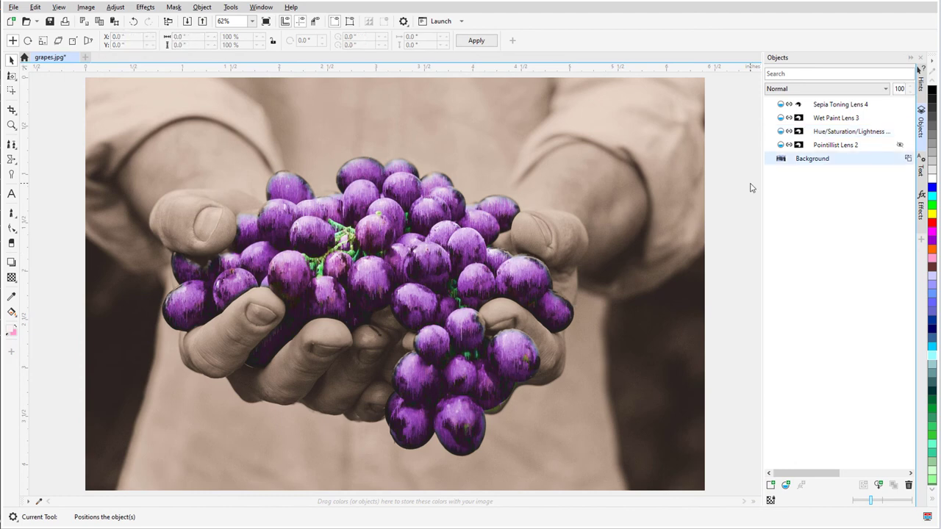